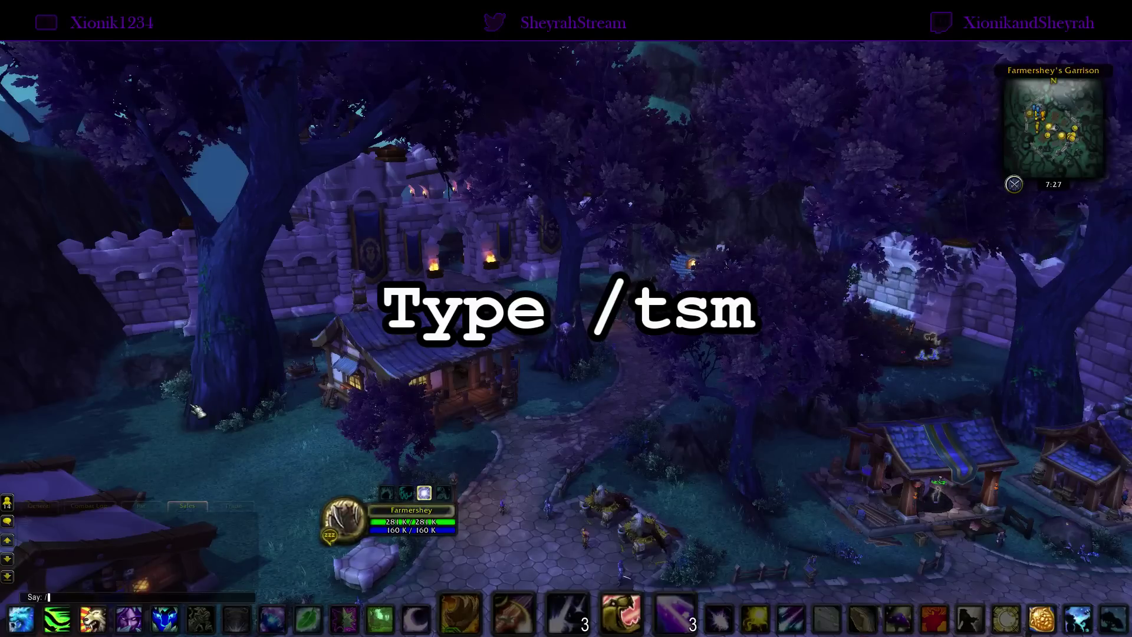
Open TSM with /tsm and add a new group named Leatherworking on the Groups page.
type("/tsm")
key("Return")
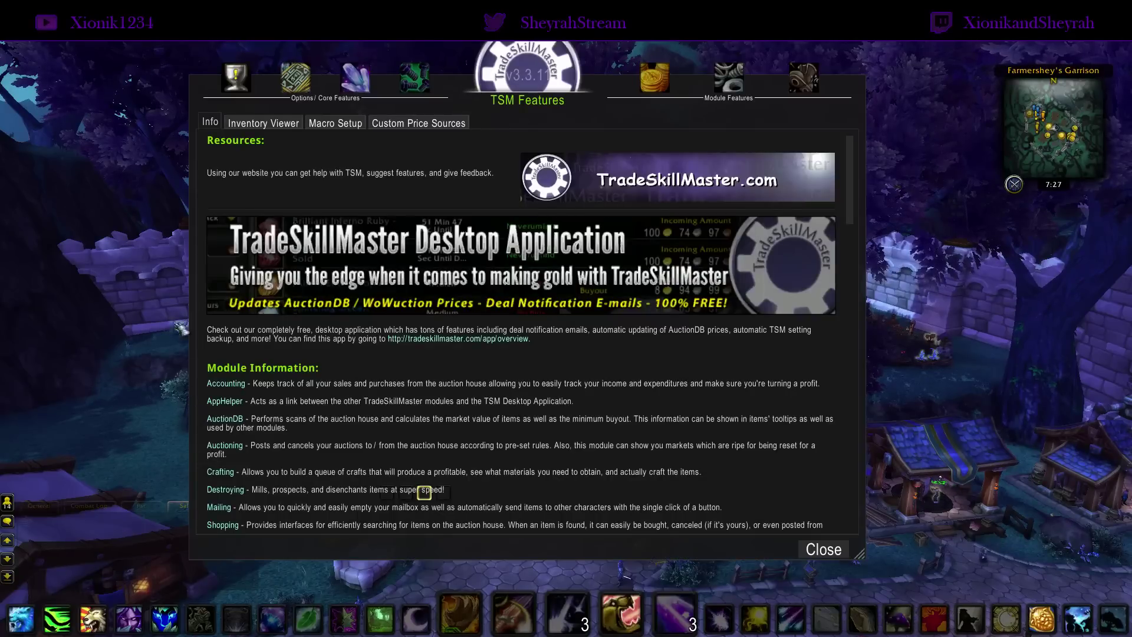
left_click(352, 86)
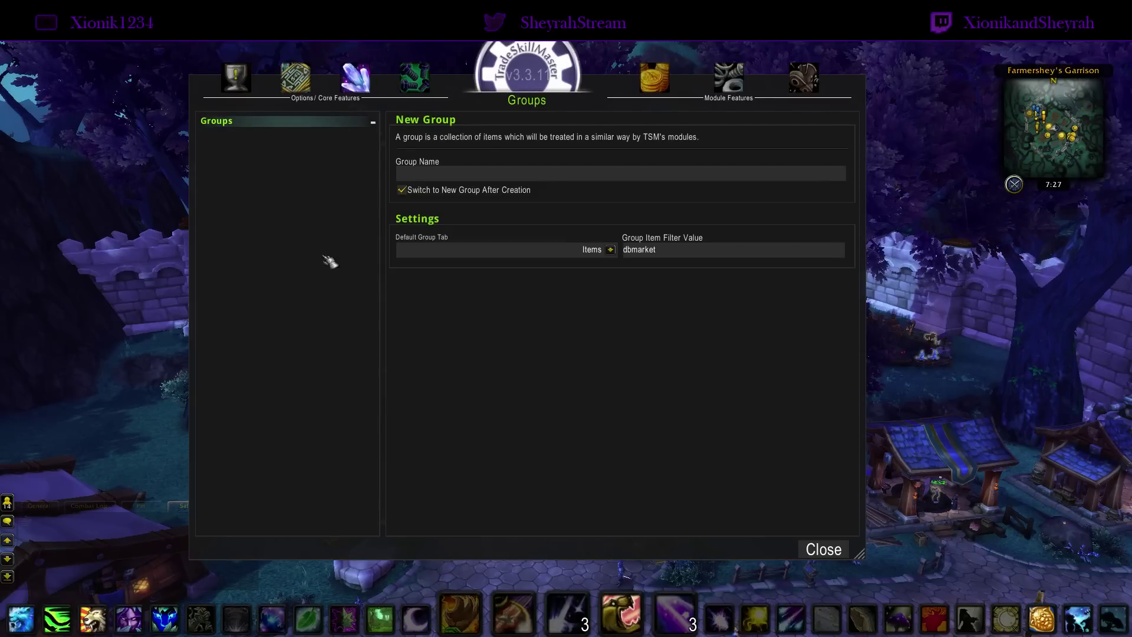
left_click(430, 176)
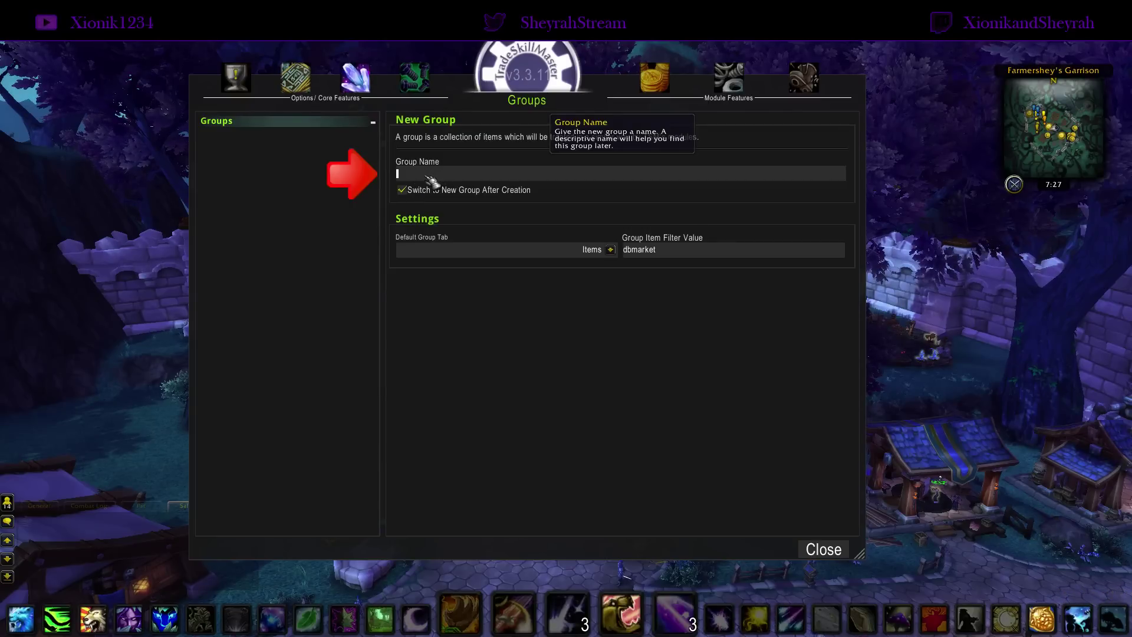
type("Leatherworking")
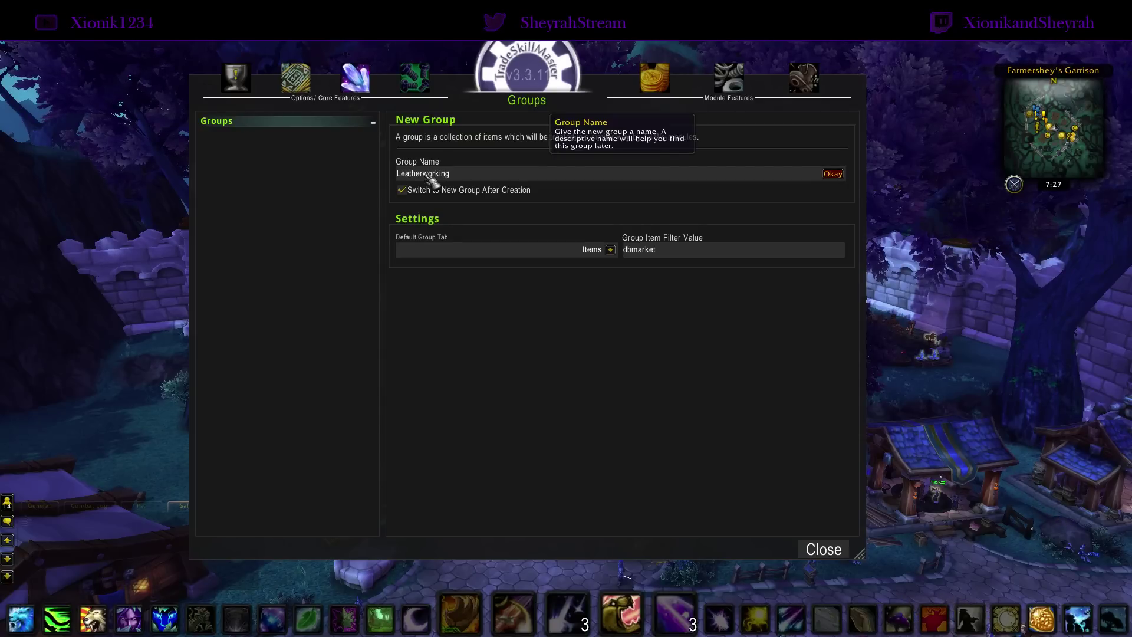
key("Return")
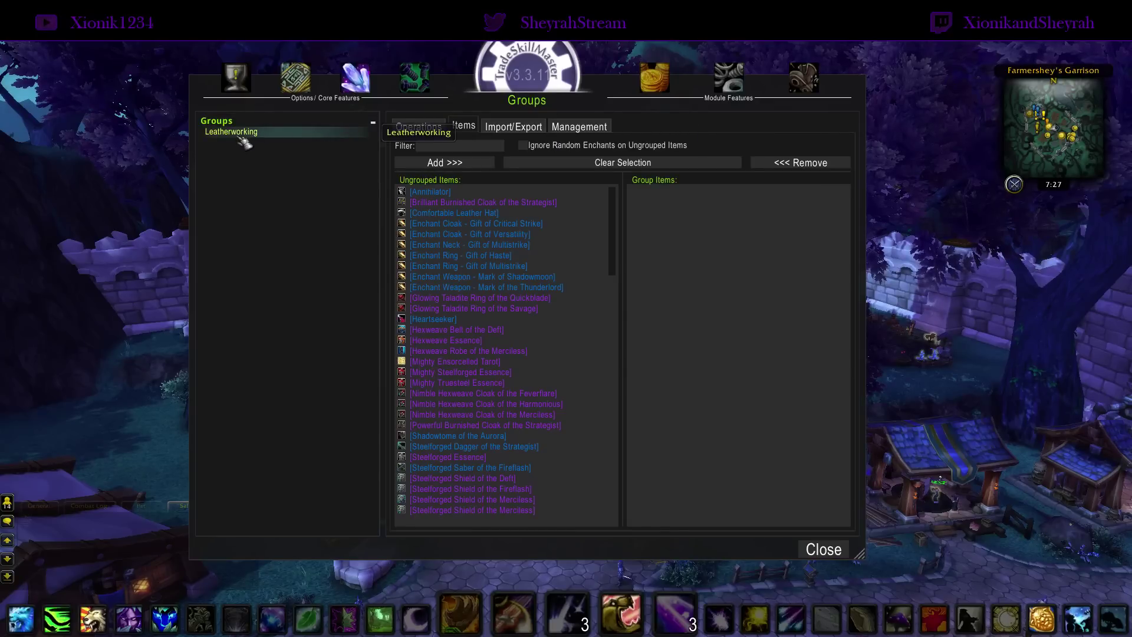
On the Leatherworking Import/Export page, enable Move Already Grouped Items, then switch to the browser.
left_click(523, 128)
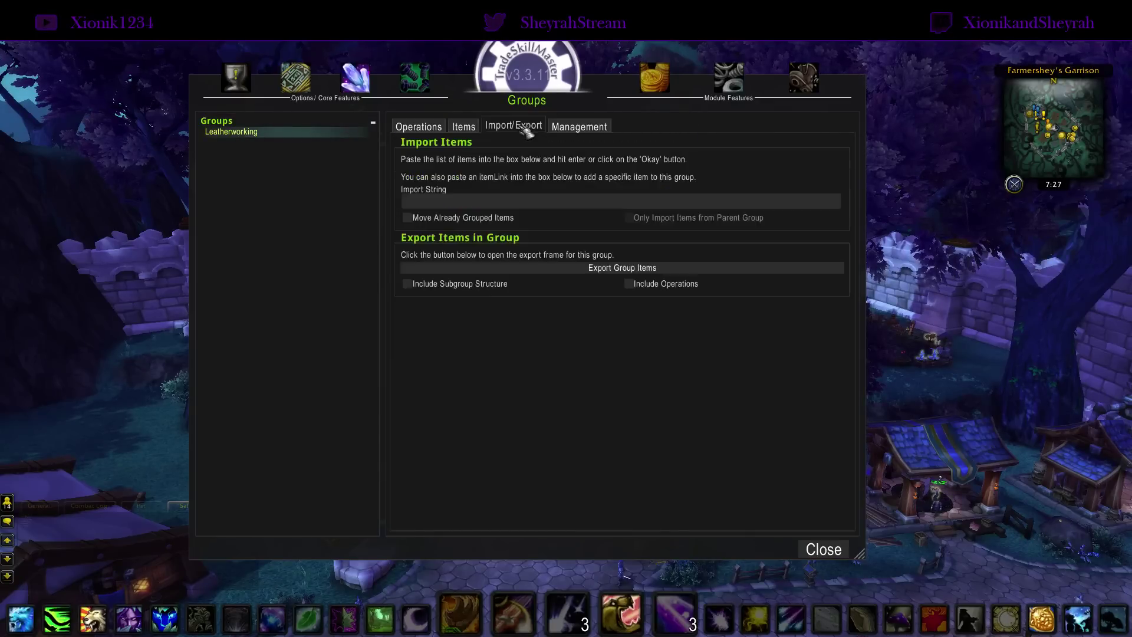
left_click(497, 205)
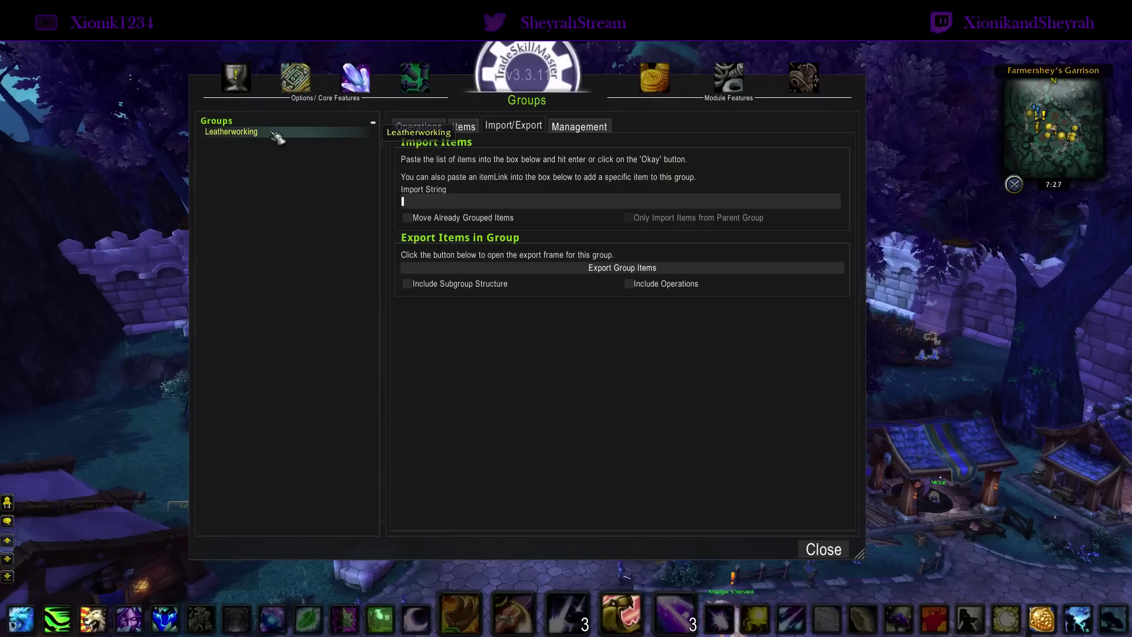
mouse_move(424, 227)
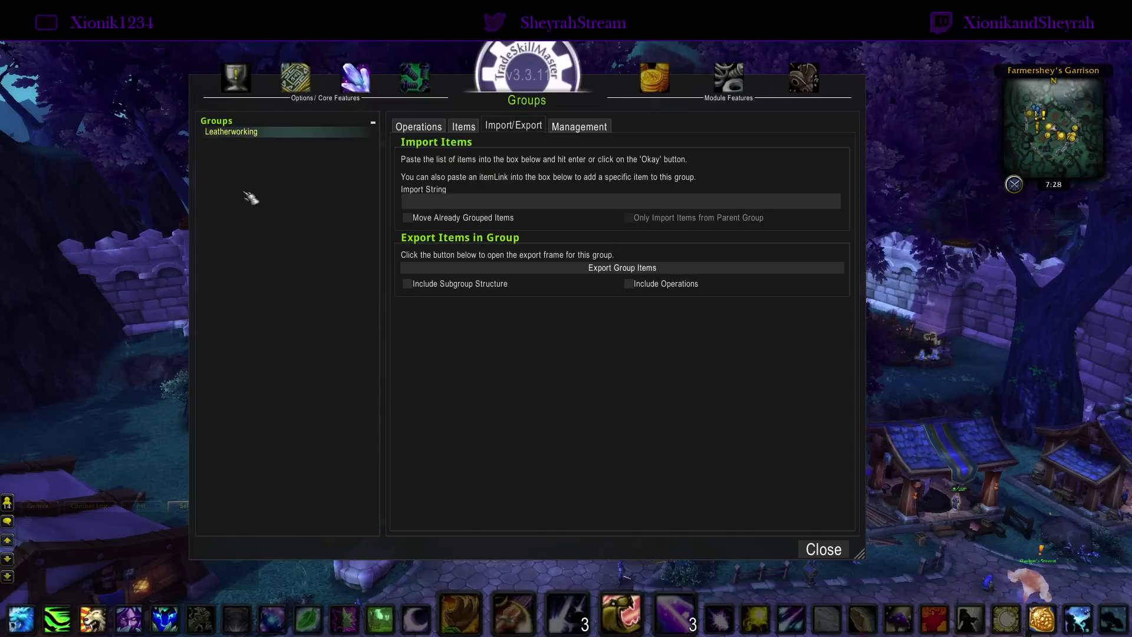
left_click(408, 218)
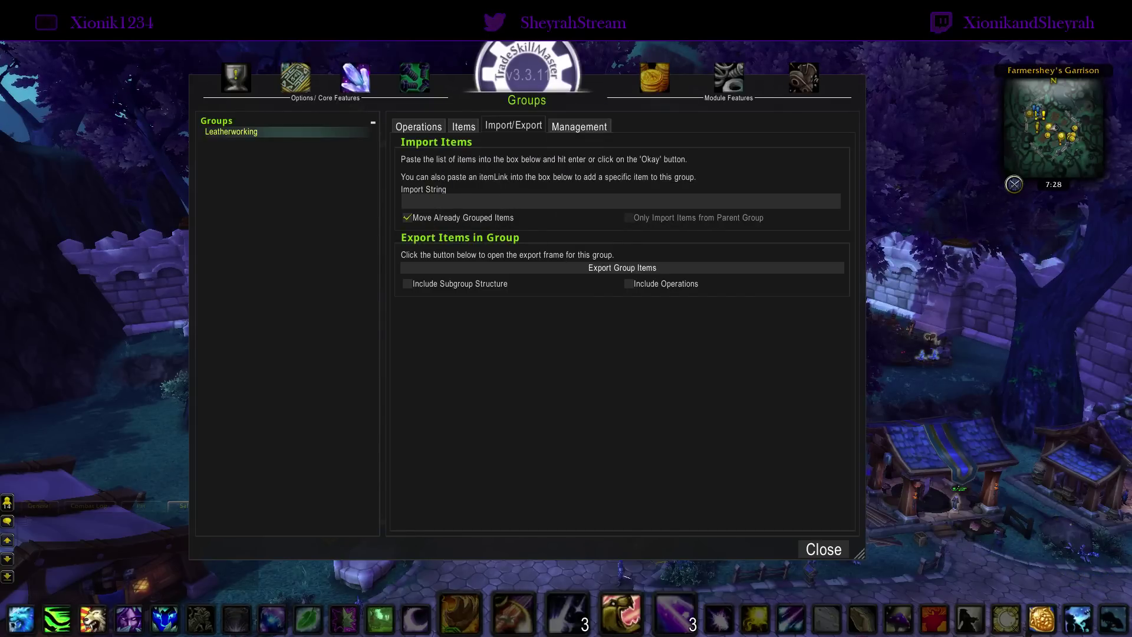
key("alt+Tab")
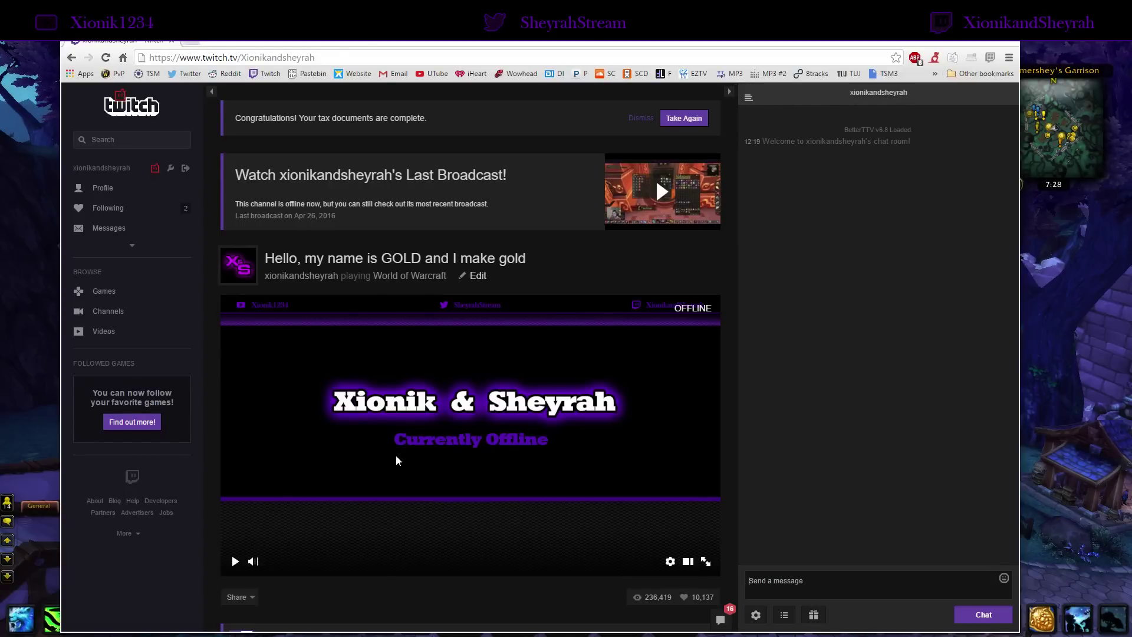
Scroll down the Twitch channel page and open its Pastebin TSM Exports panel.
scroll(401, 461, "down", 9)
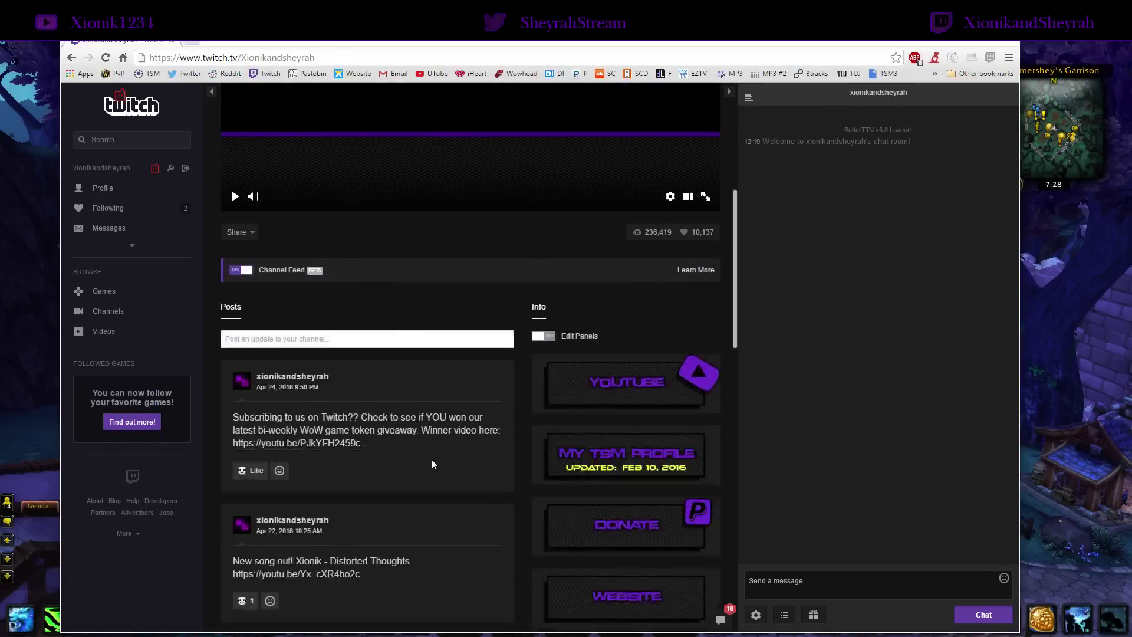
scroll(567, 461, "down", 4)
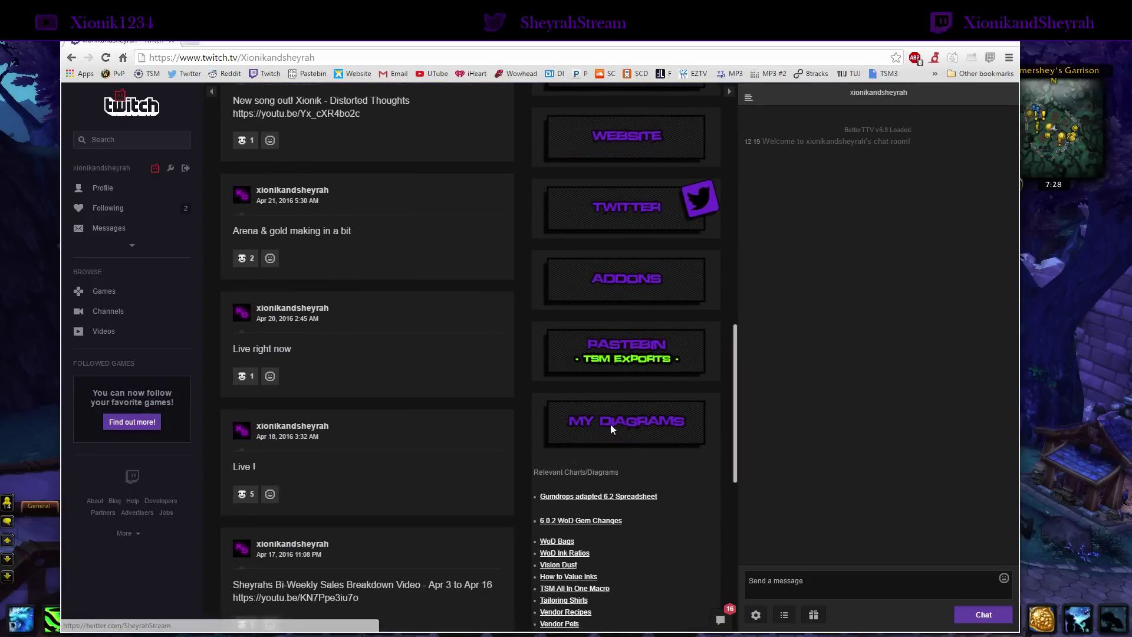
left_click(637, 362)
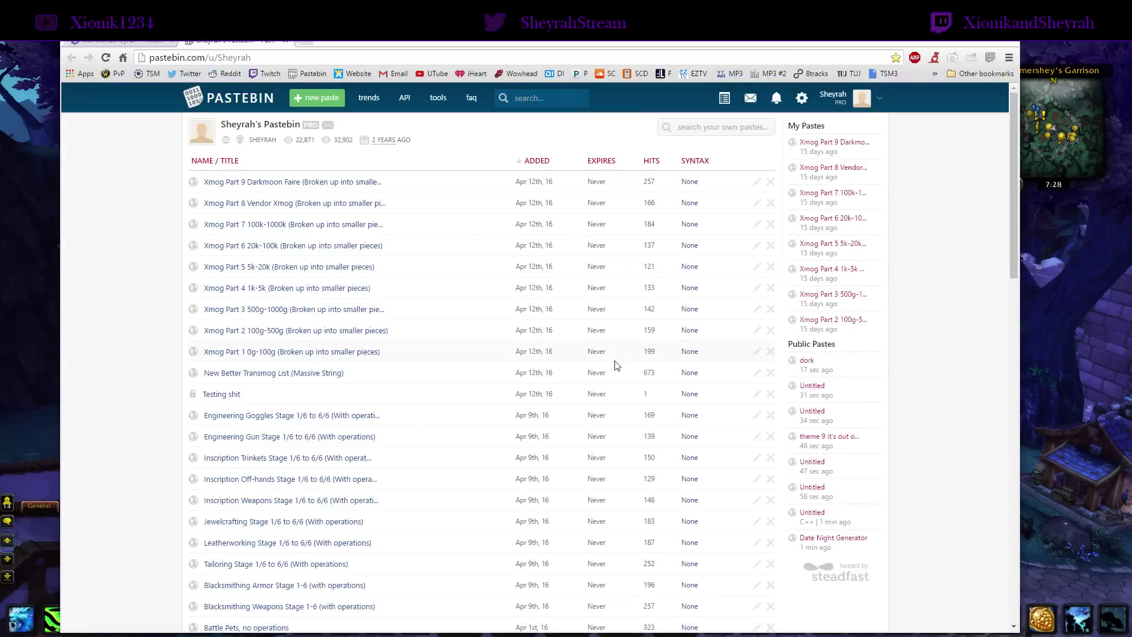
Copy all of the Leatherworking paste's RAW Paste Data and return to the game.
scroll(472, 357, "down", 8)
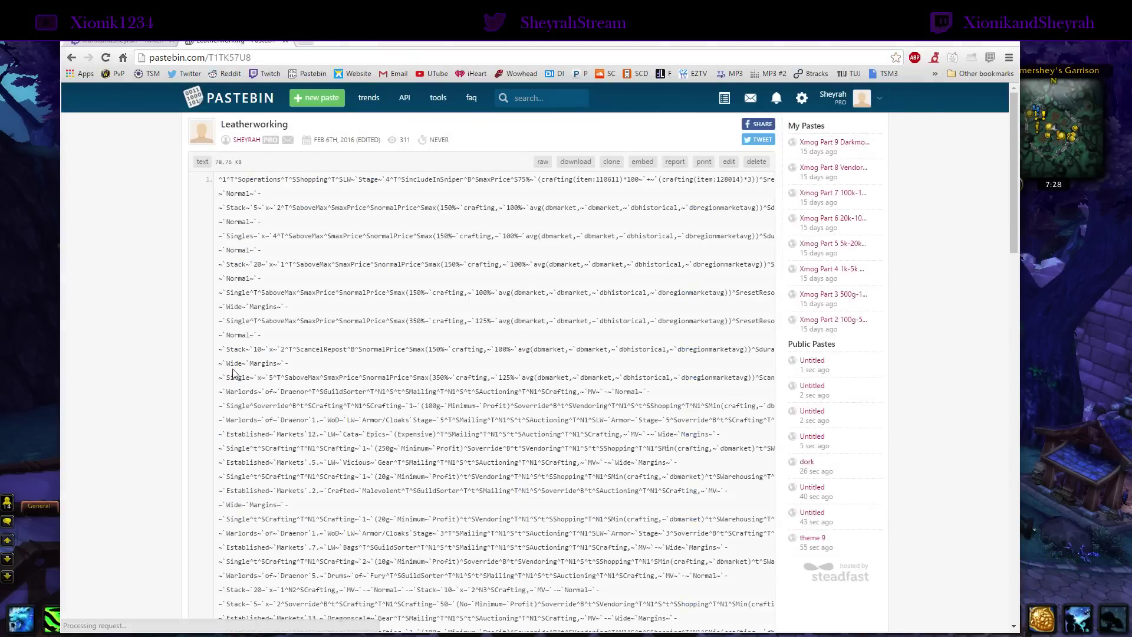
scroll(389, 388, "down", 7)
scroll(389, 388, "down", 10)
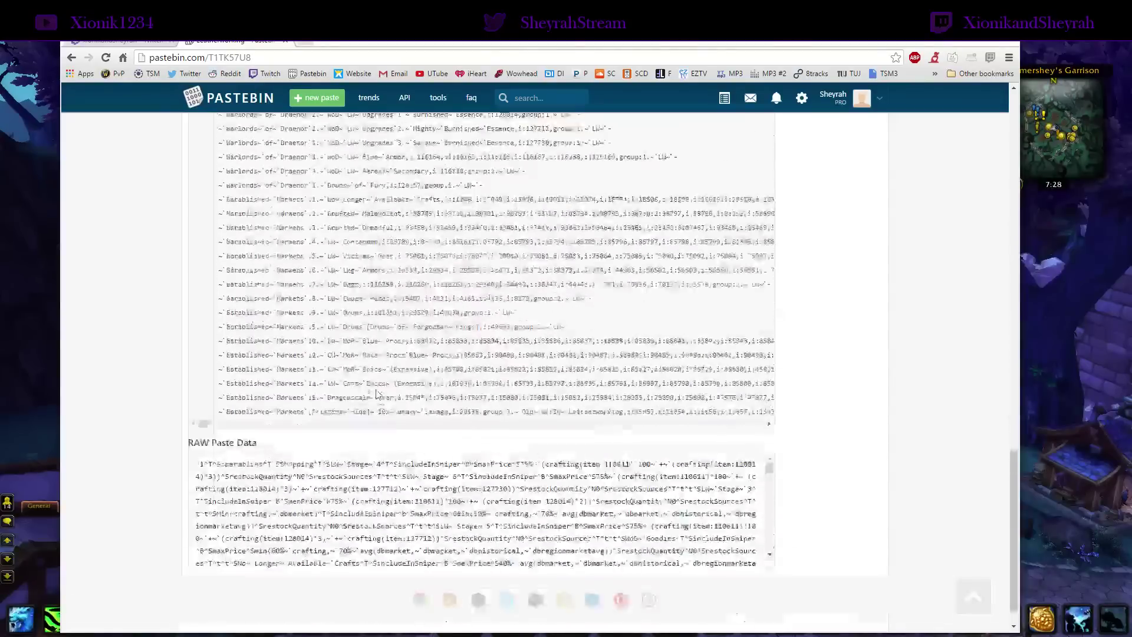
left_click(273, 465)
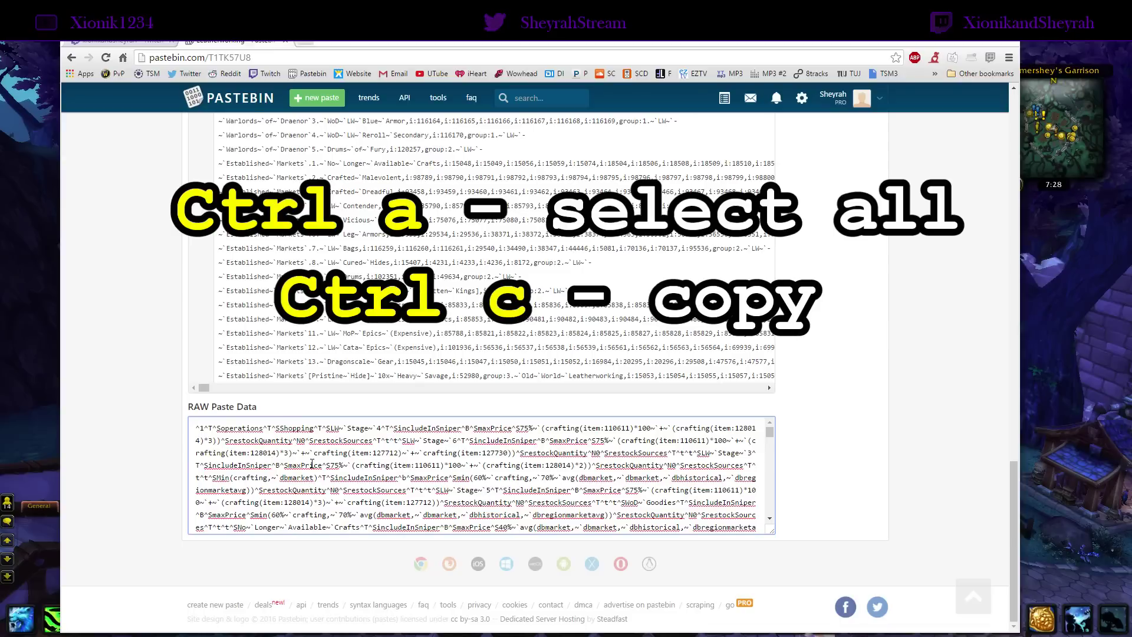
key("ctrl+a")
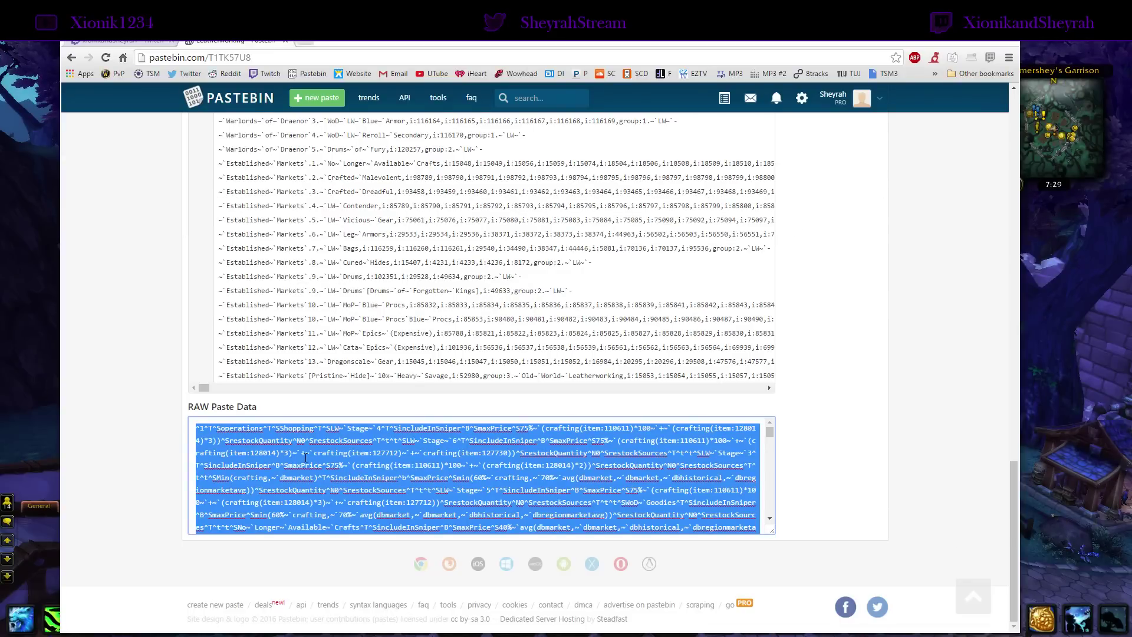
key("alt+Tab")
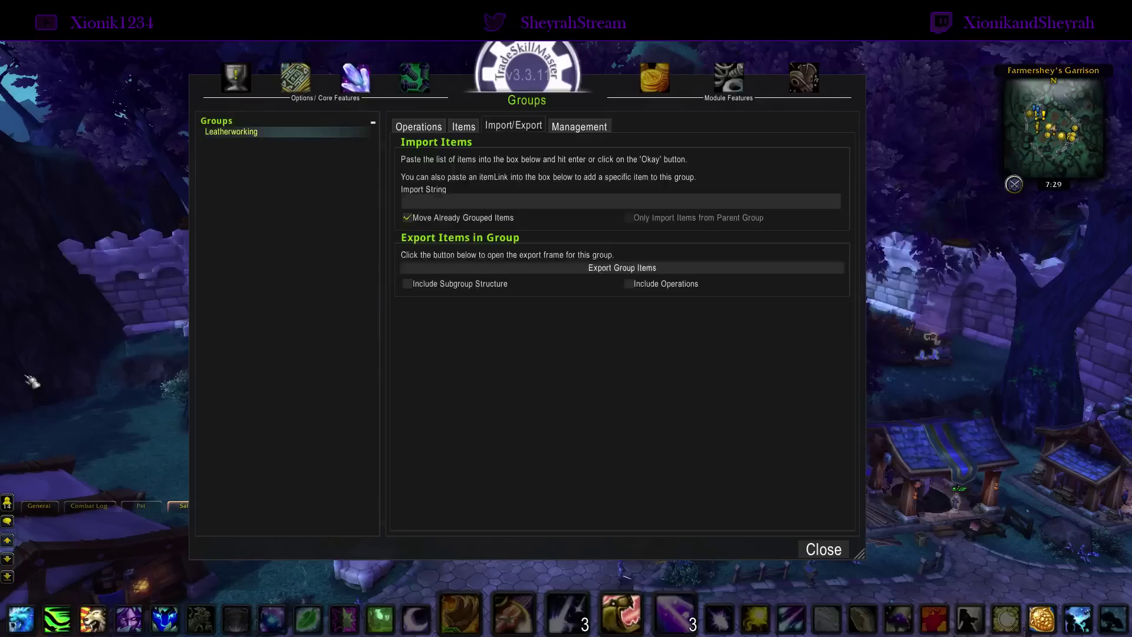
Paste the copied Leatherworking string into the Import String box and submit it.
left_click(445, 204)
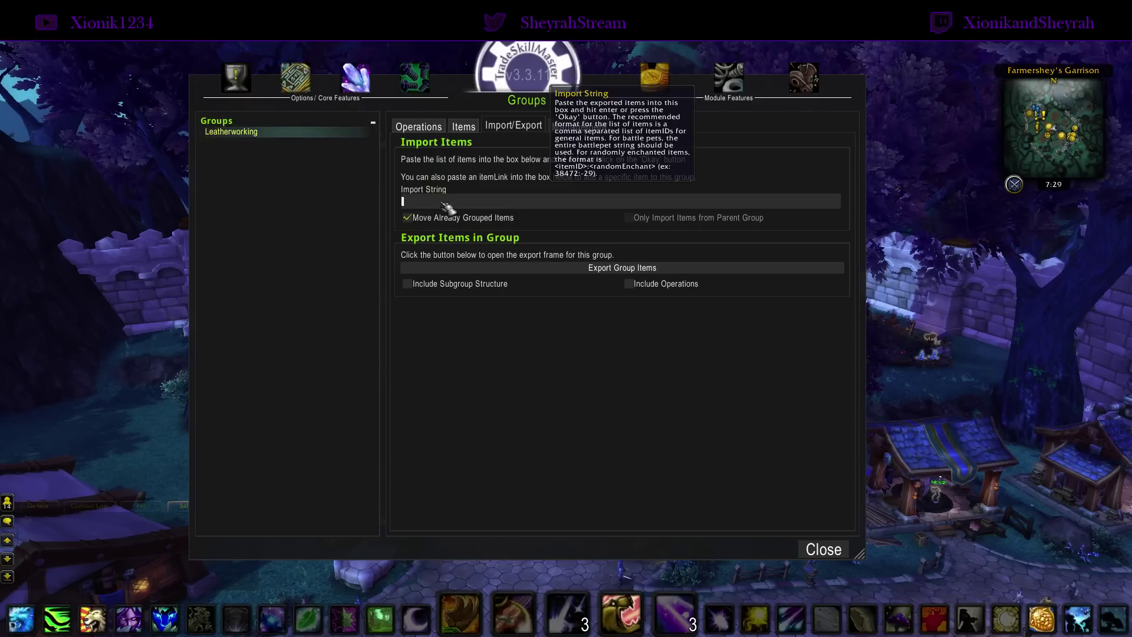
key("ctrl+v")
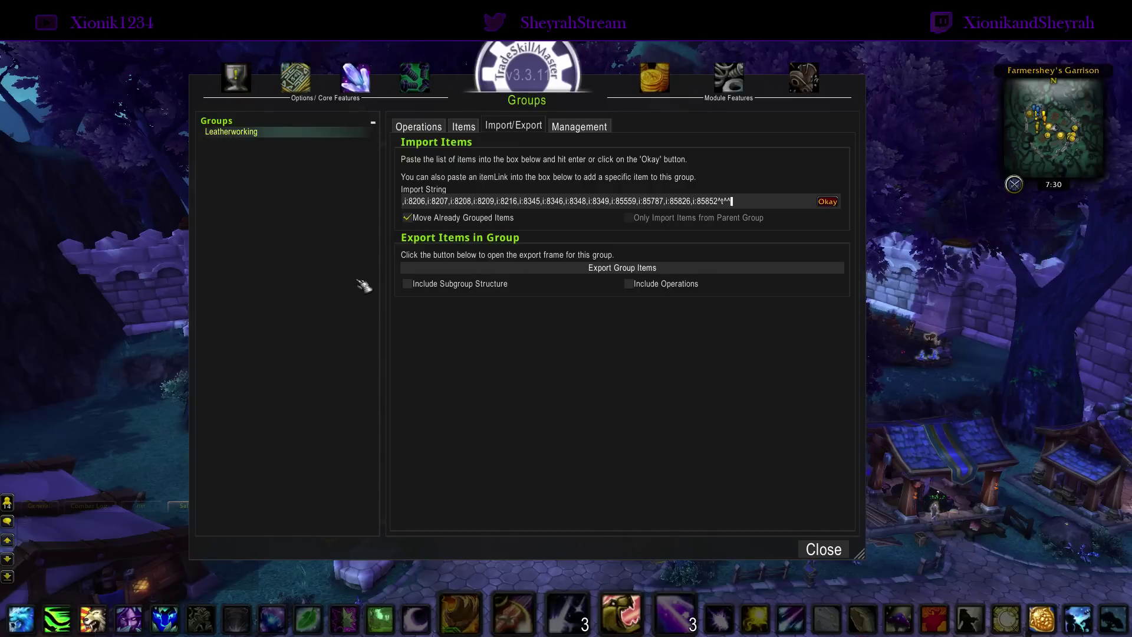
key("Return")
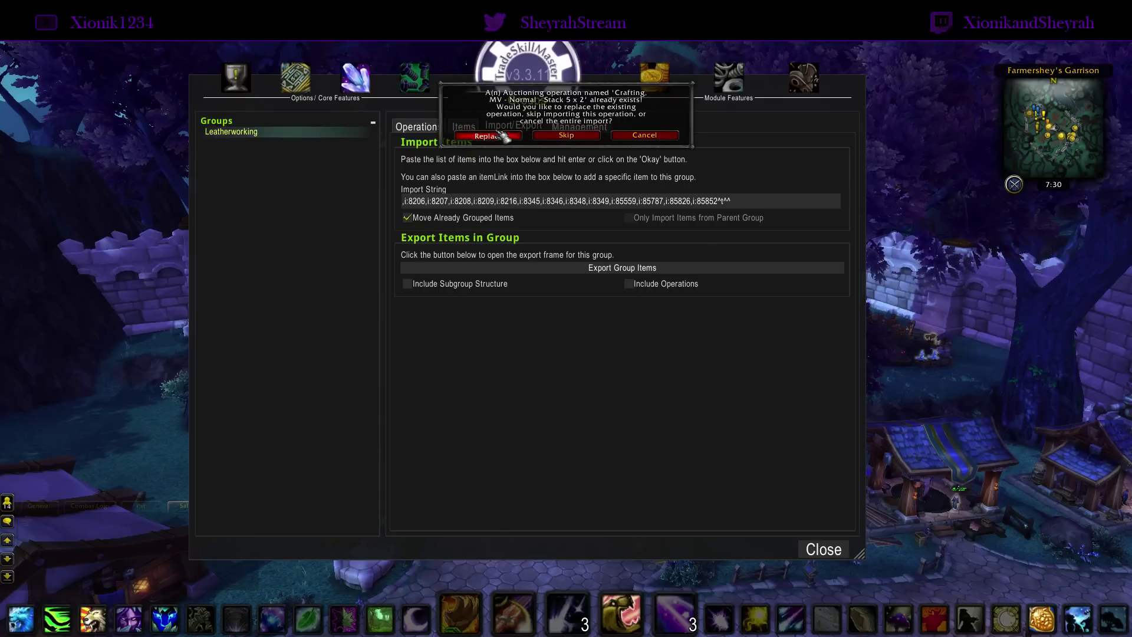
Choose Replace for each of the ten conflicting operations to complete the import.
left_click(488, 128)
left_click(497, 135)
left_click(497, 135)
left_click(497, 135)
left_click(488, 135)
left_click(488, 136)
left_click(488, 136)
left_click(489, 135)
left_click(489, 135)
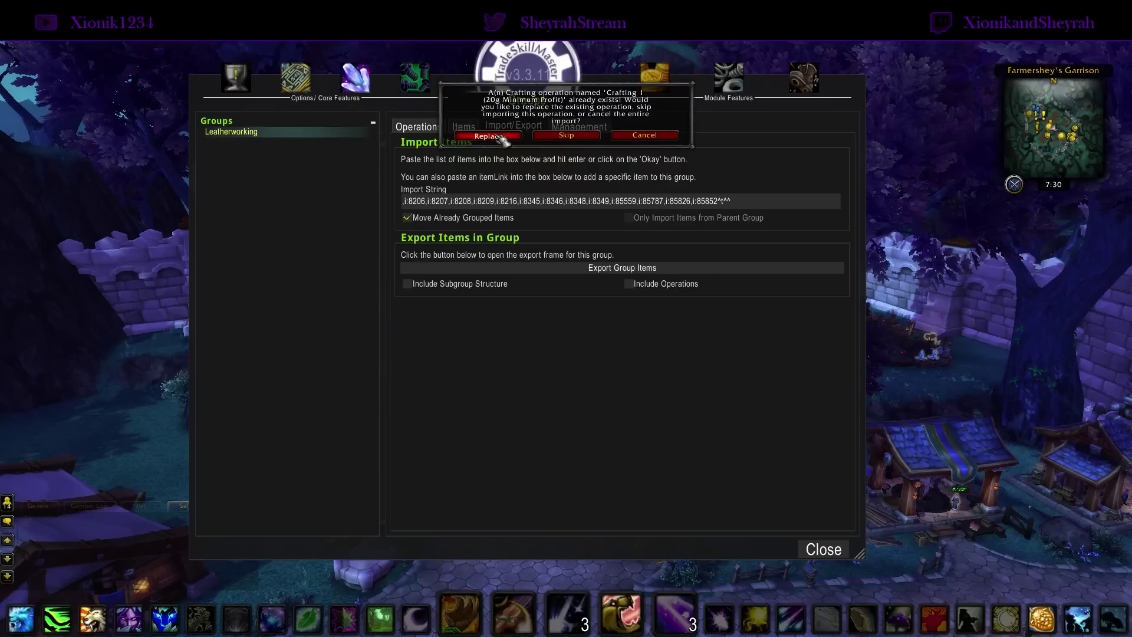
left_click(489, 136)
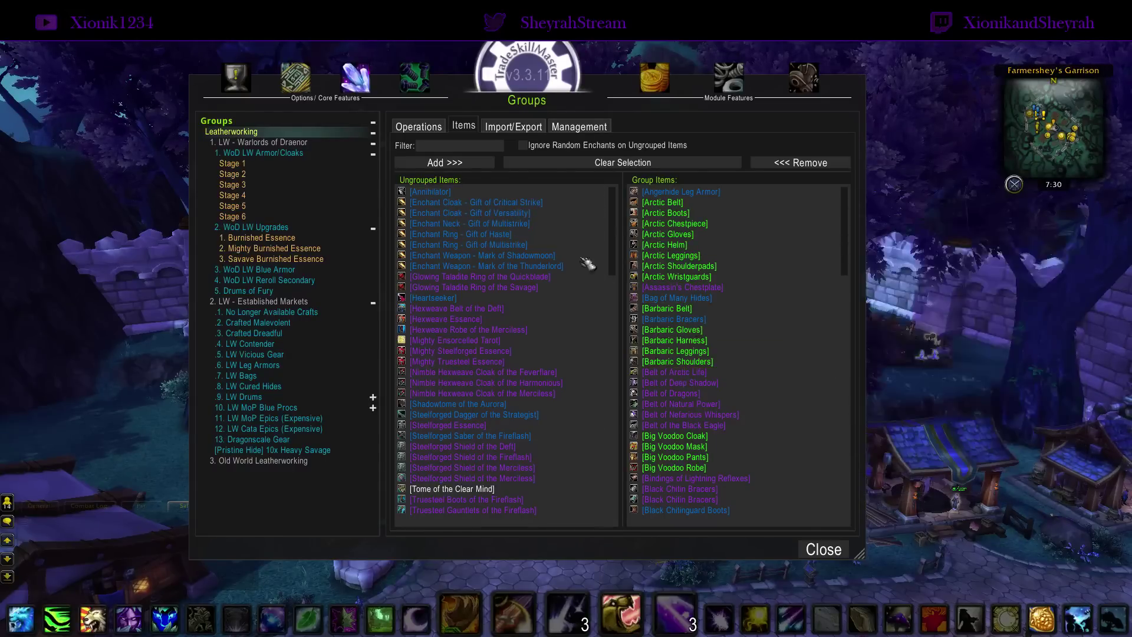
Collapse the top branches, expand LW - Warlords of Draenor, and view Stage 4's items.
left_click(374, 144)
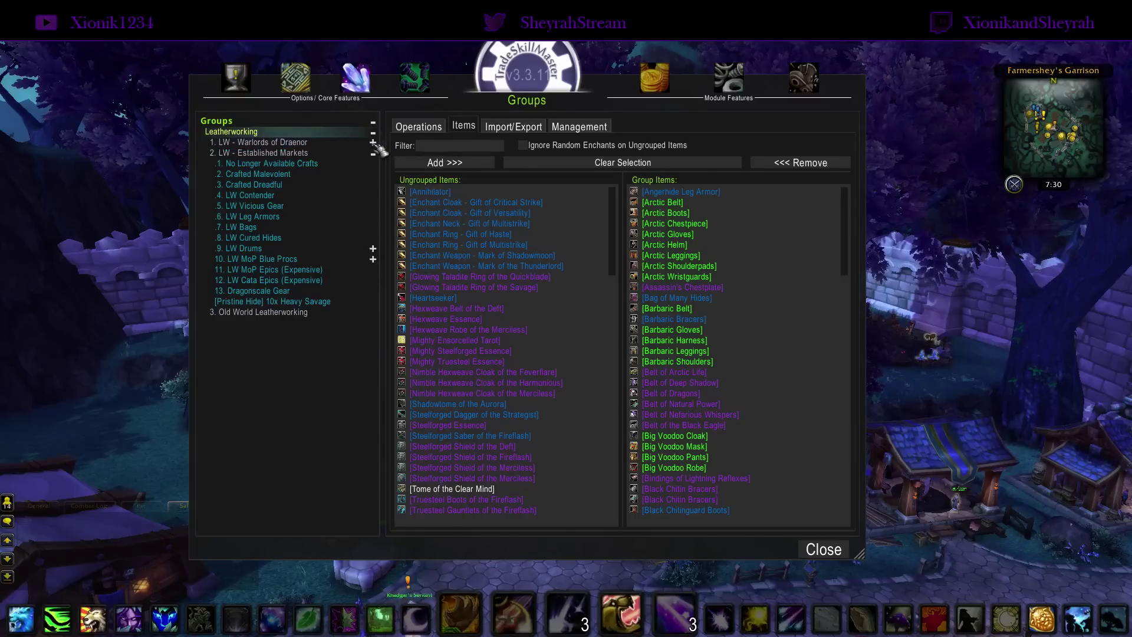
left_click(373, 154)
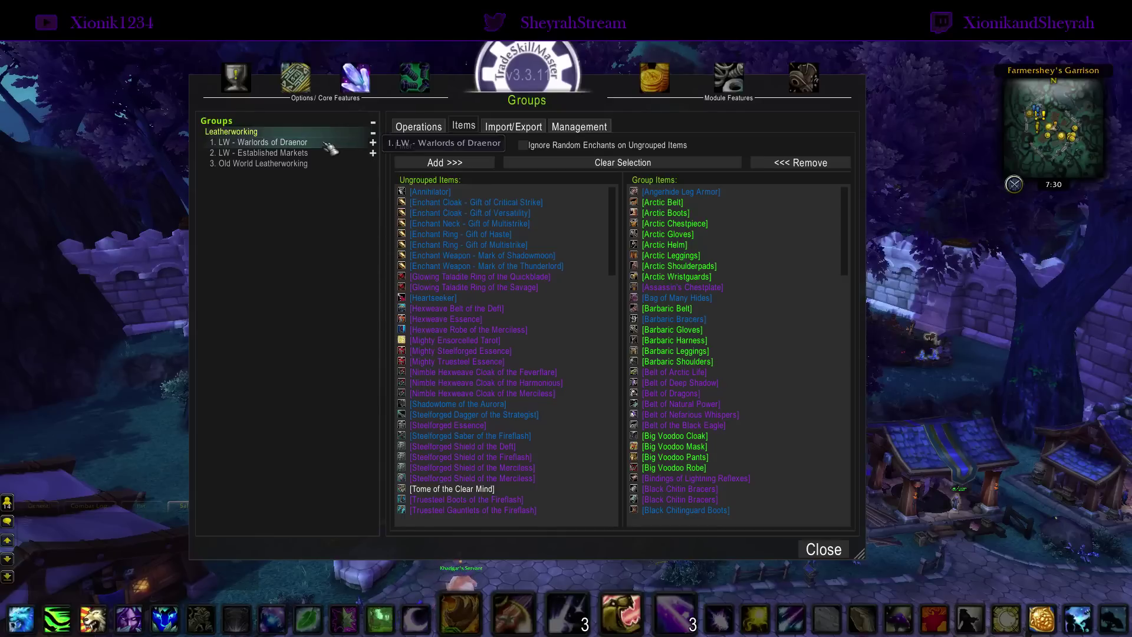
left_click(373, 144)
left_click(373, 144)
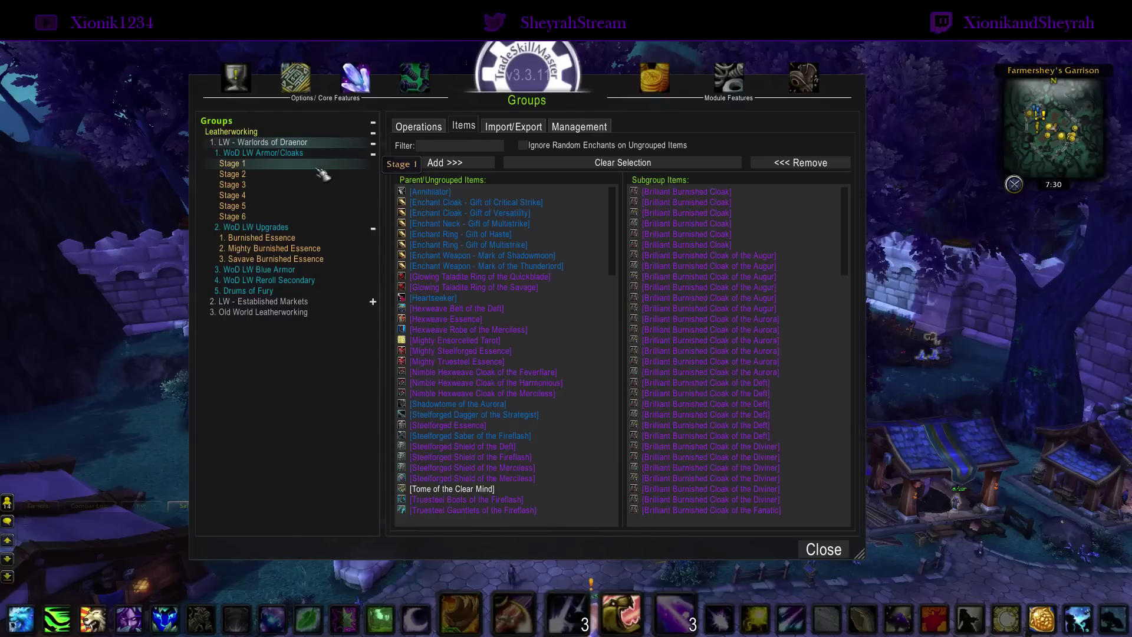
left_click(306, 205)
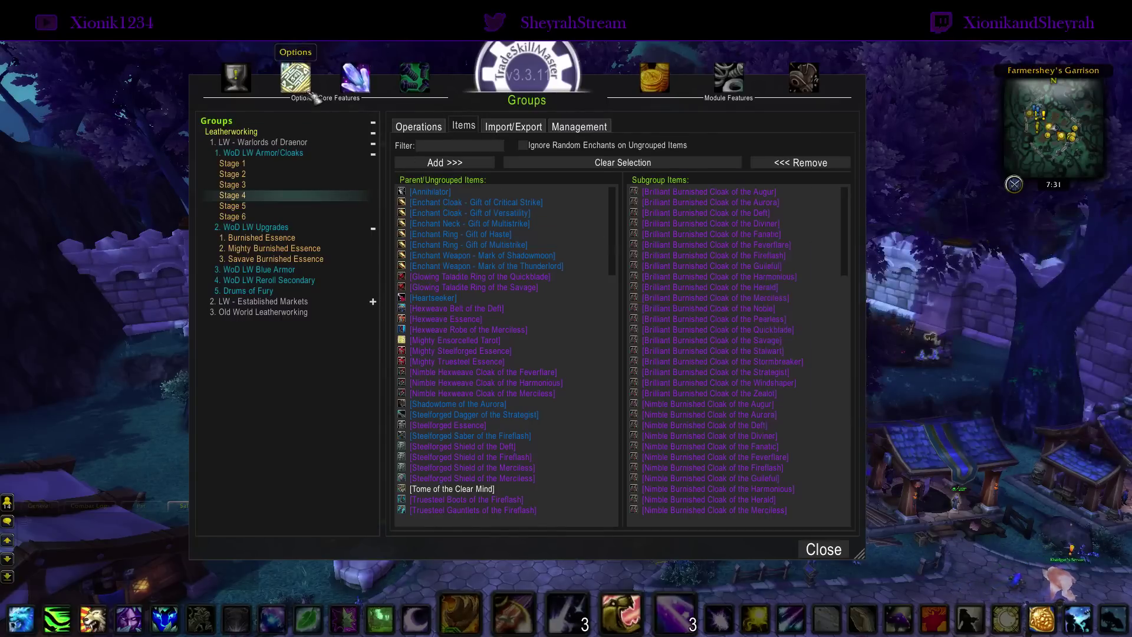
Enable 'Show Auctioning values in Tooltip' under Tooltip Options > Auctioning.
left_click(296, 80)
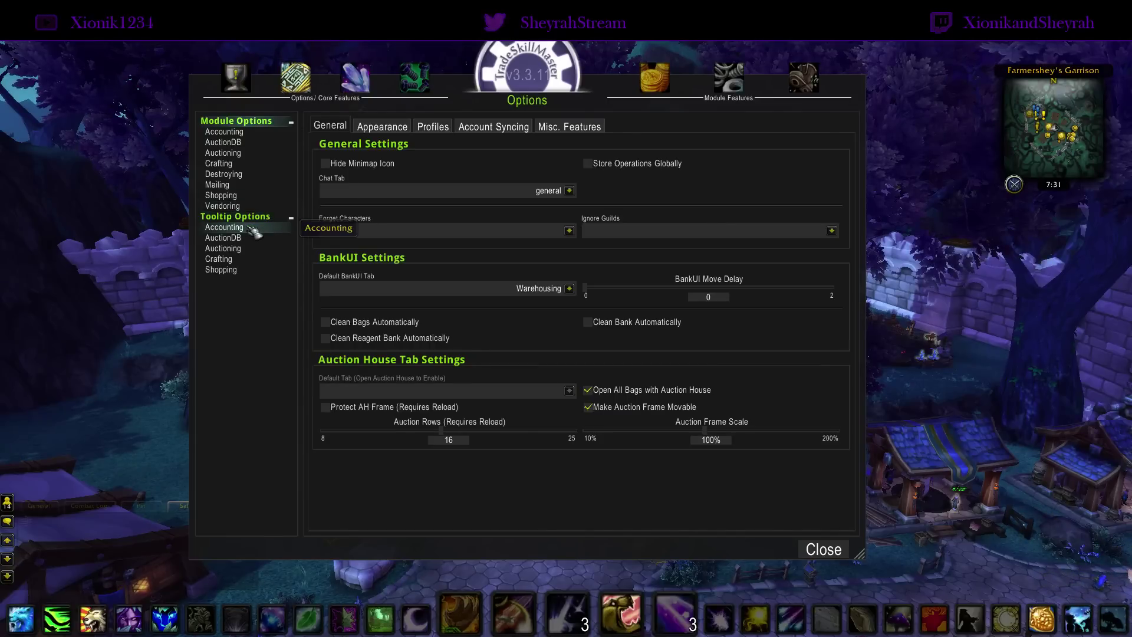
left_click(251, 251)
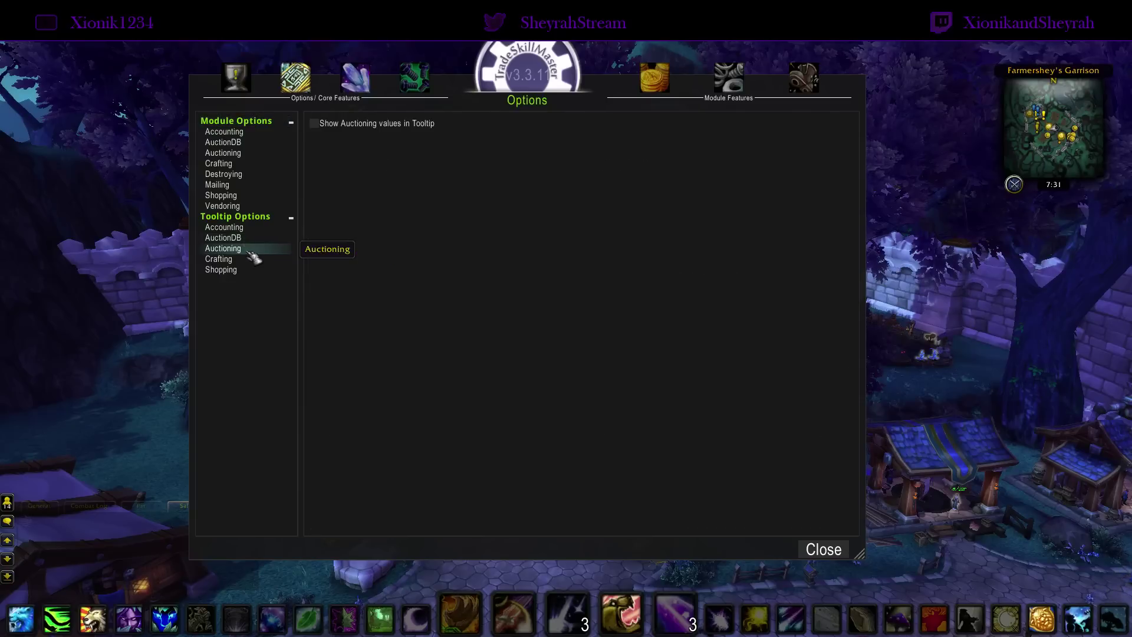
left_click(317, 126)
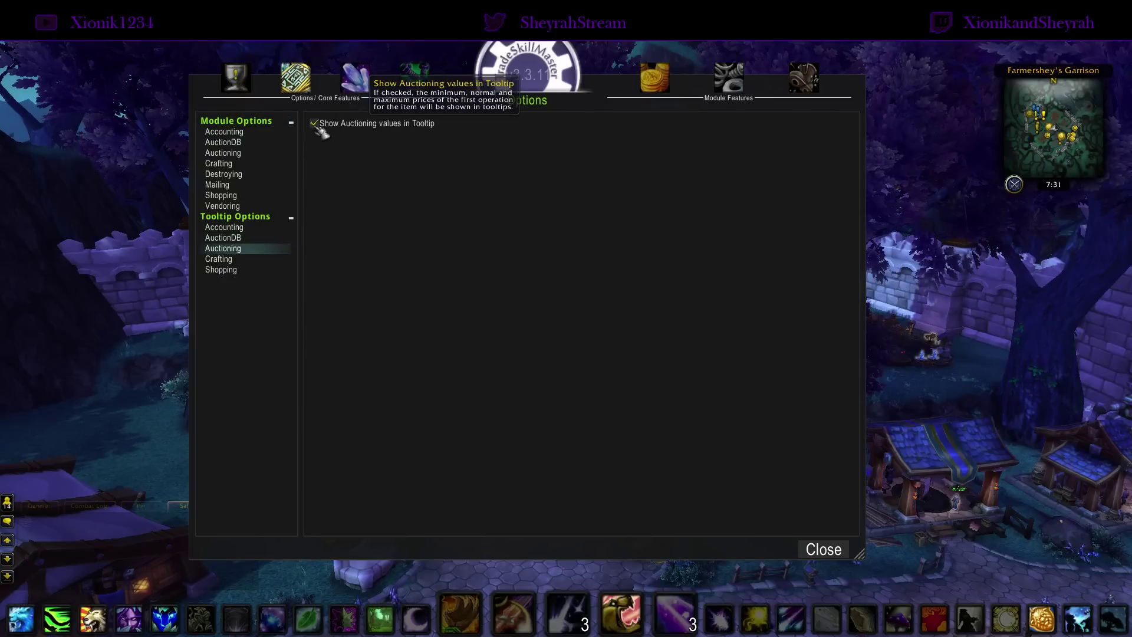
left_click(356, 77)
Check Stage 4 and Stage 6 item prices, then collapse WoD LW Armor/Cloaks and WoD LW Upgrades.
left_click(286, 195)
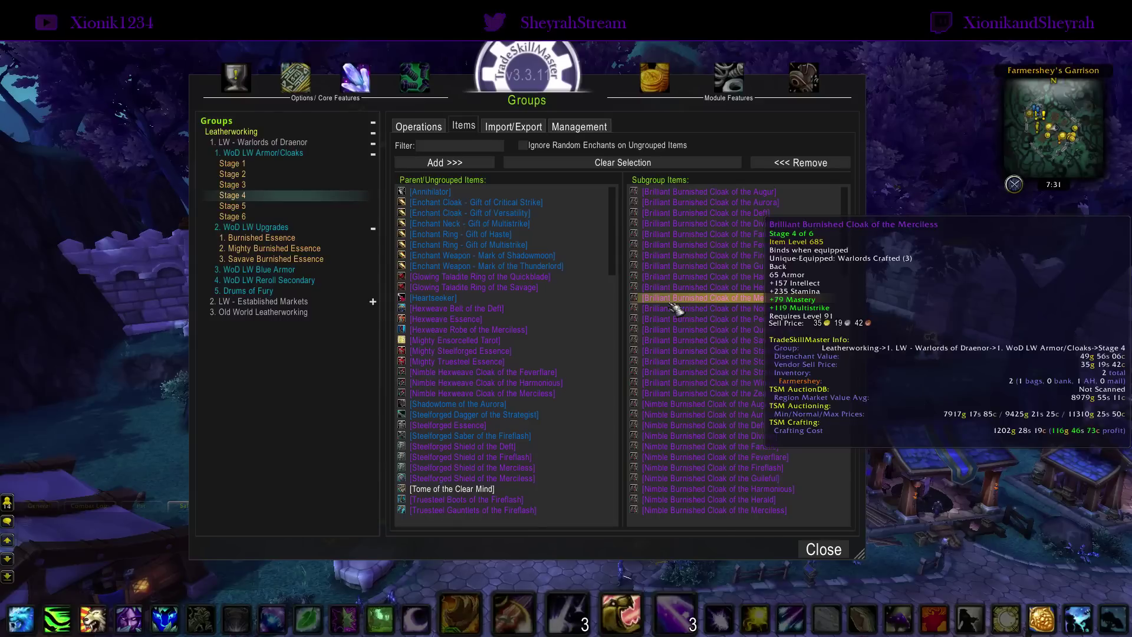
left_click(258, 228)
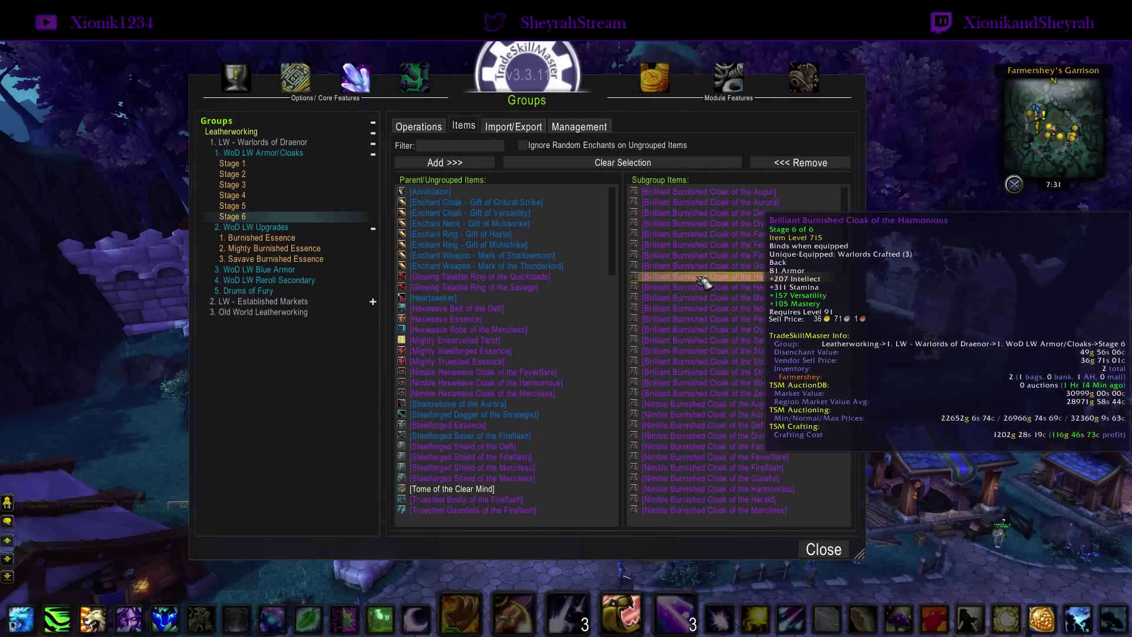
left_click(374, 155)
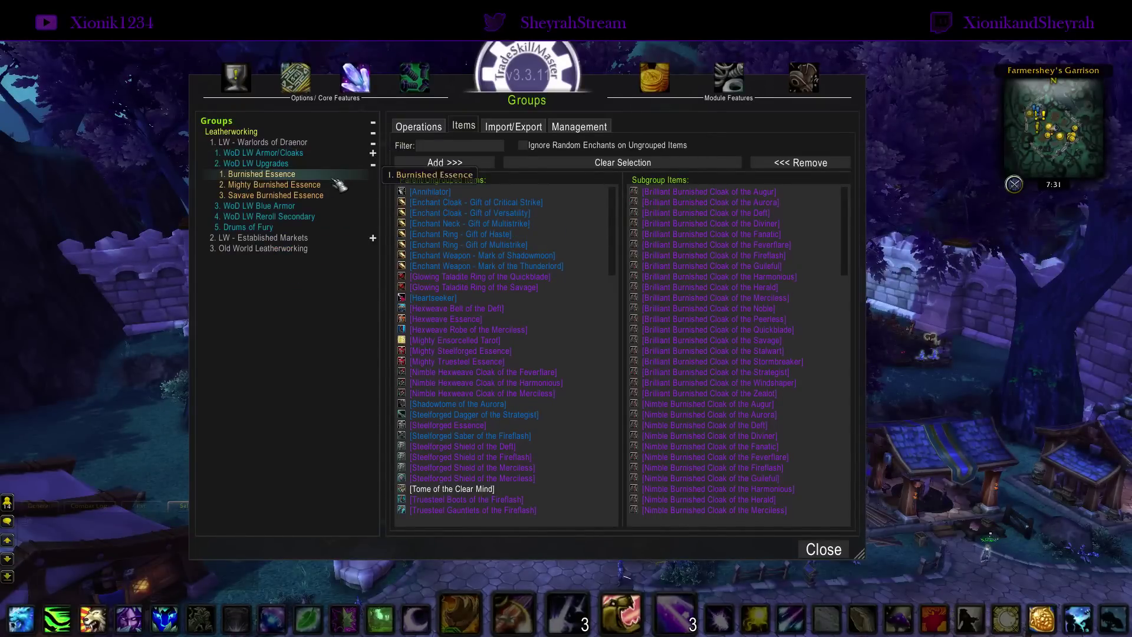
left_click(373, 165)
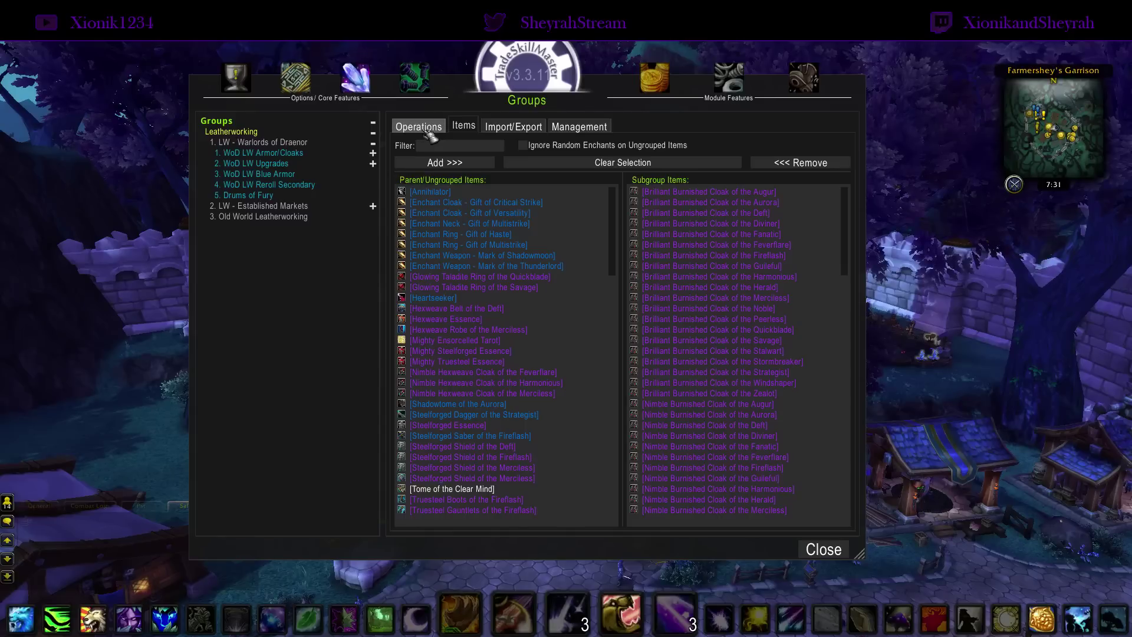
Expand the LW - Established Markets group to show its subgroups.
left_click(373, 206)
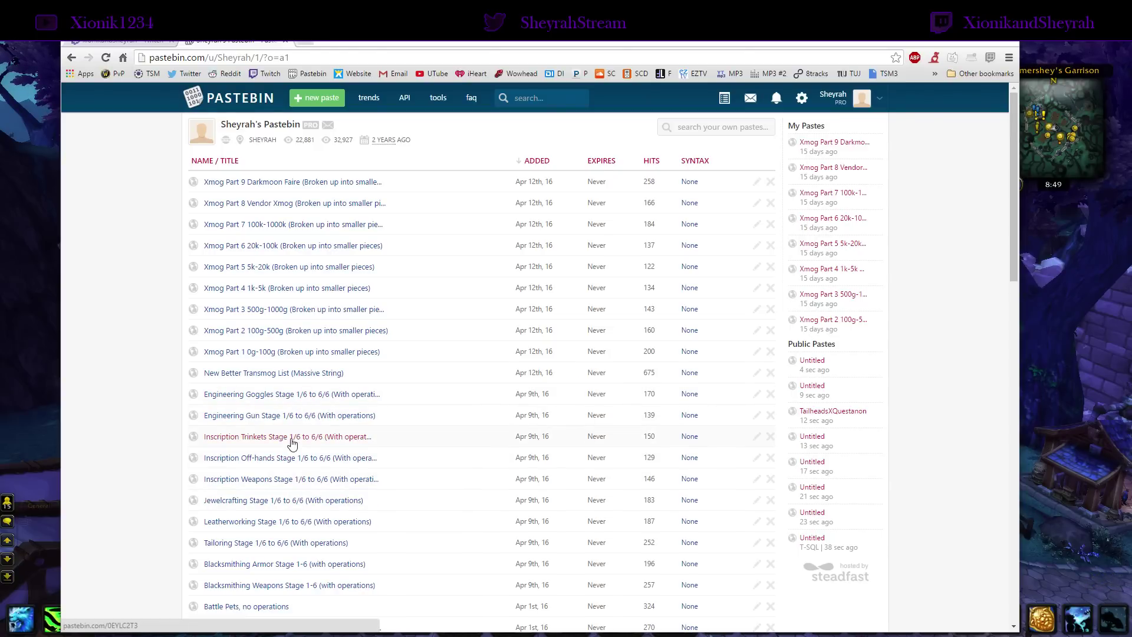
scroll(287, 435, "down", 7)
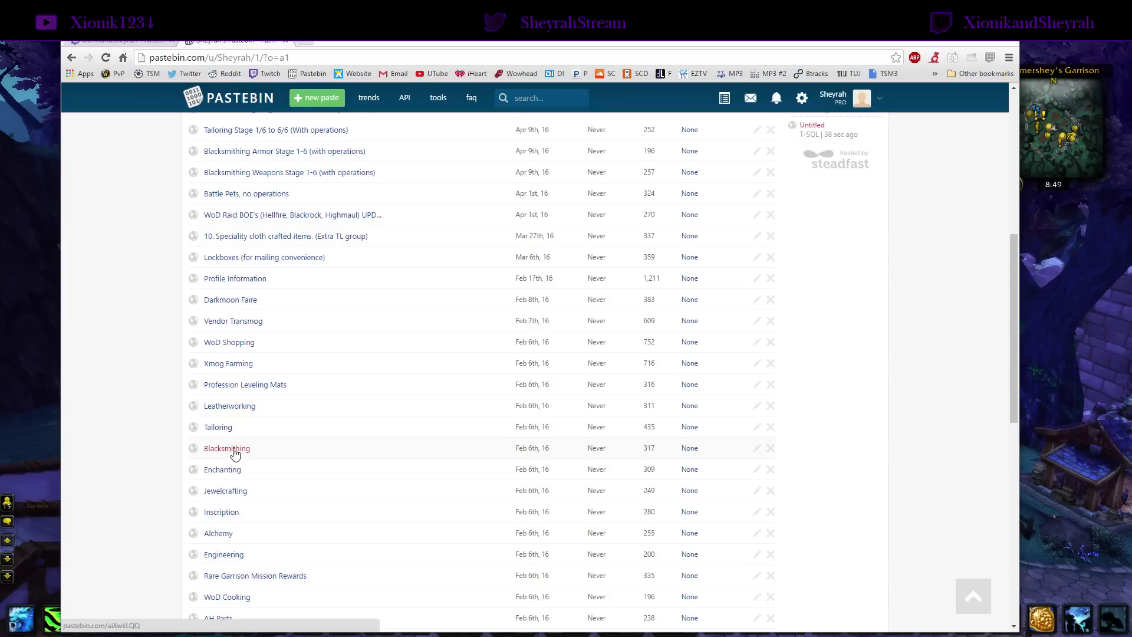
scroll(260, 491, "down", 4)
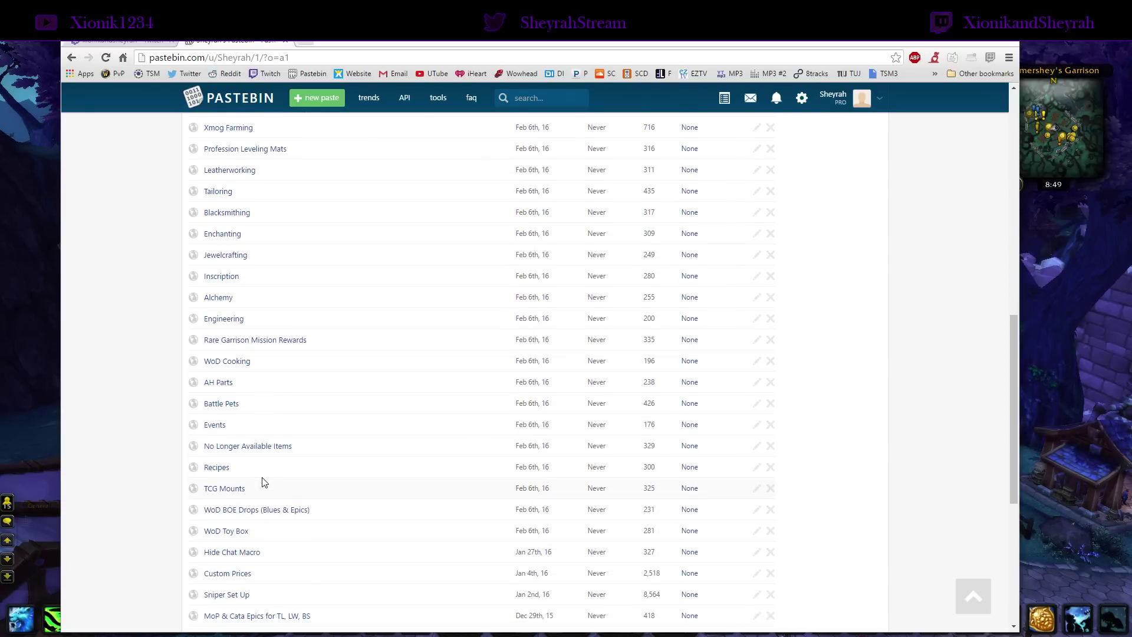
scroll(263, 483, "down", 2)
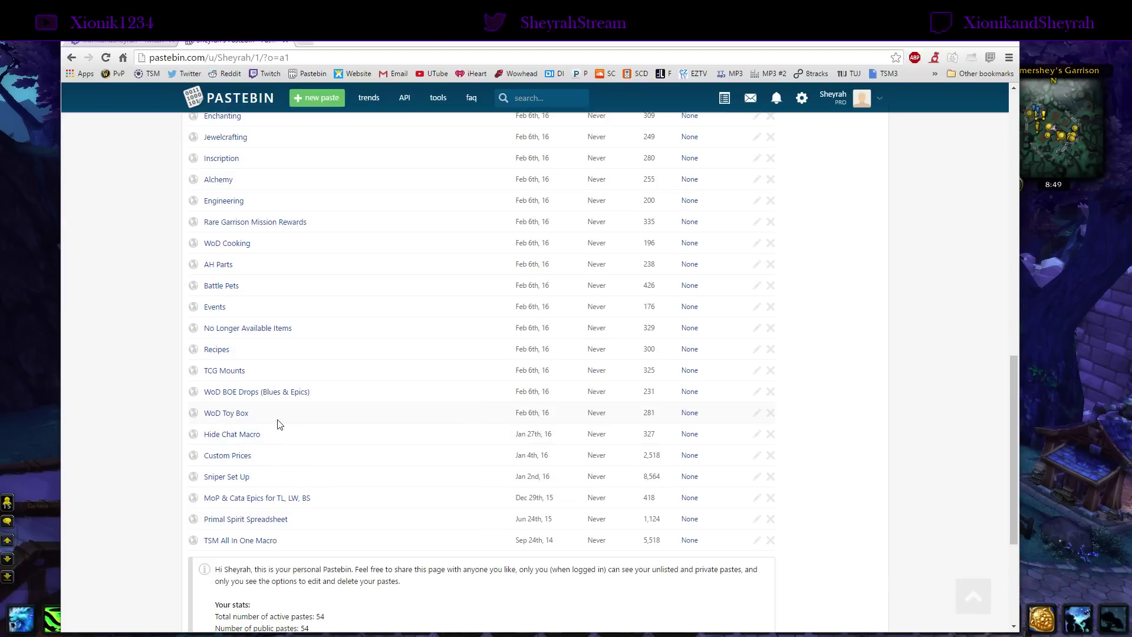
scroll(141, 421, "up", 14)
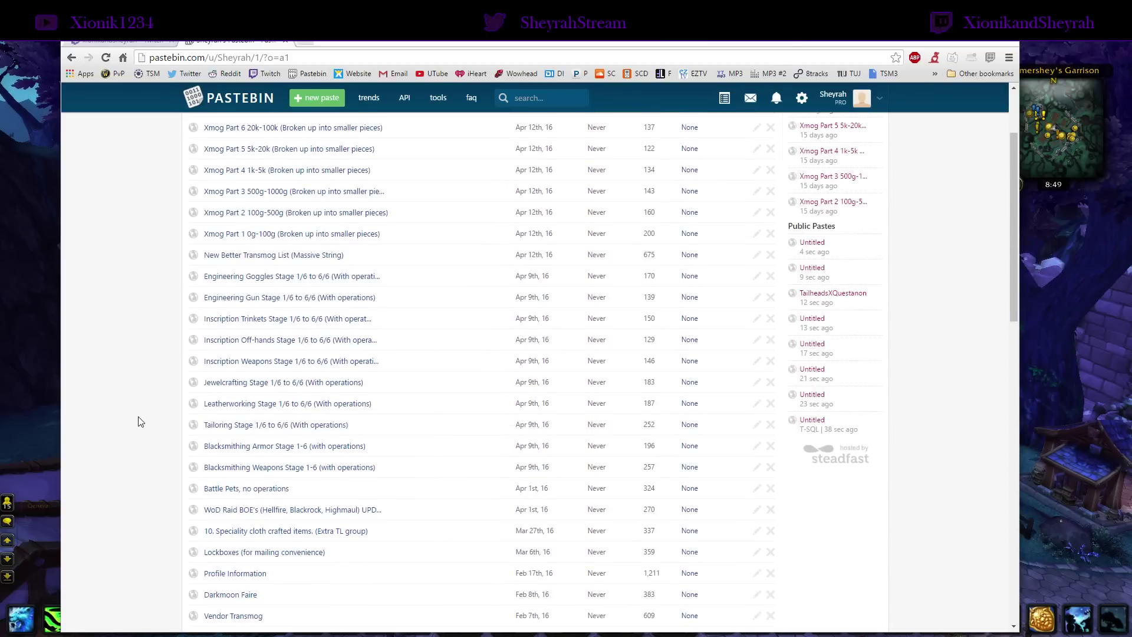
Scroll back up through the Pastebin list of TSM export pastes.
scroll(140, 421, "up", 2)
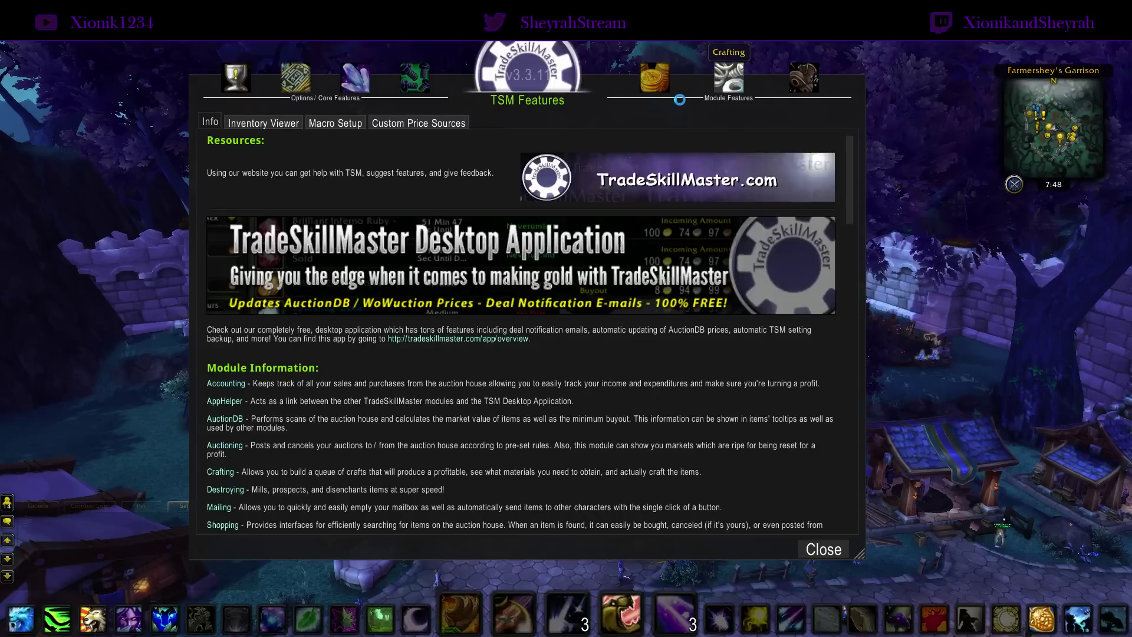
In Crafting's Materials list, search 'Primal sp' to filter down to Primal Spirit.
left_click(729, 76)
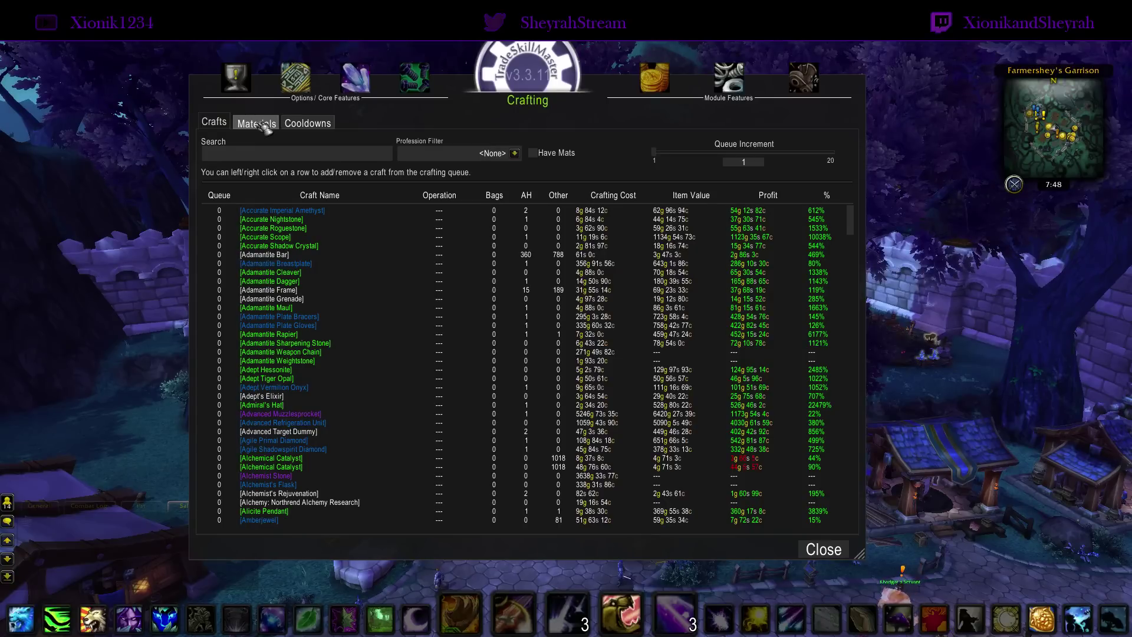
left_click(260, 125)
left_click(248, 157)
type("Primal sp")
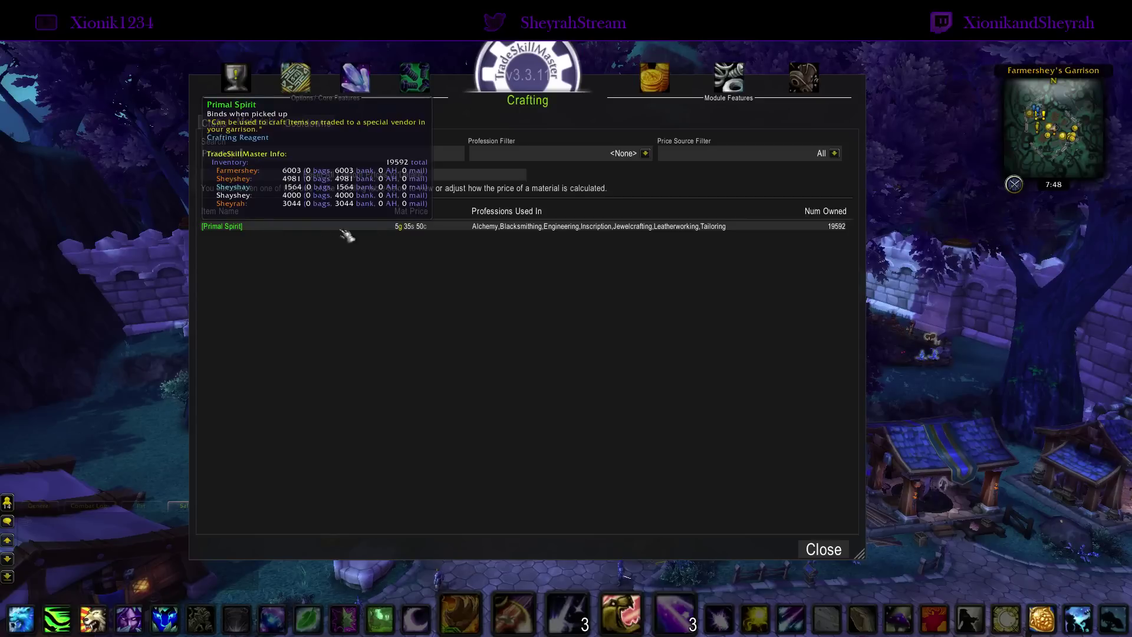
Open Primal Spirit's cost options and reset its custom price to default.
left_click(432, 230)
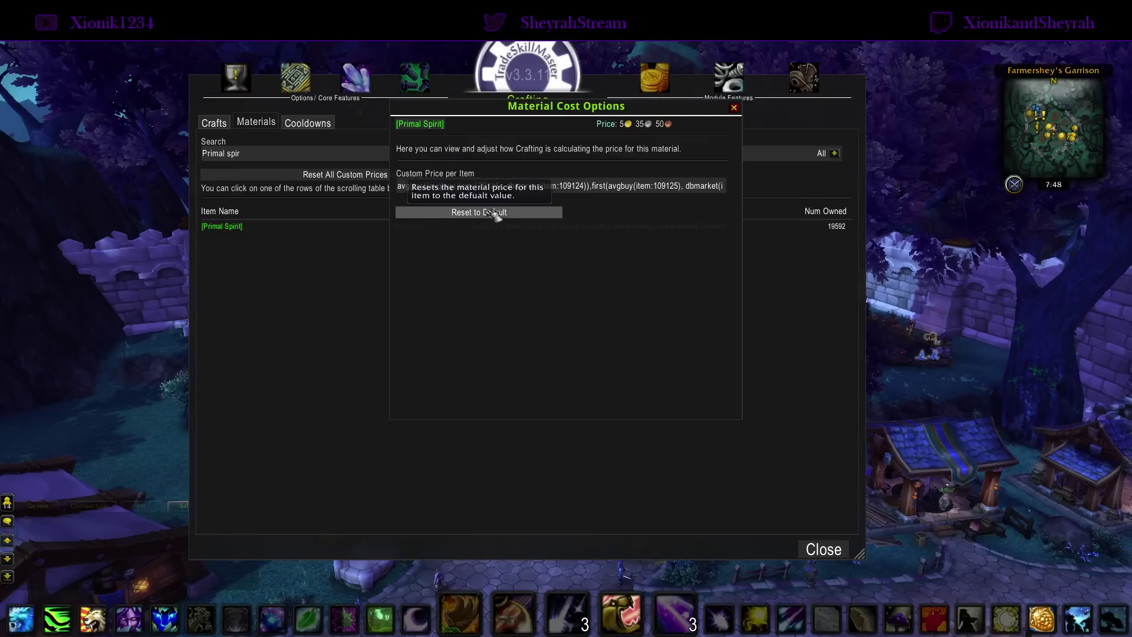
left_click(503, 187)
key("ctrl+a")
left_click(513, 212)
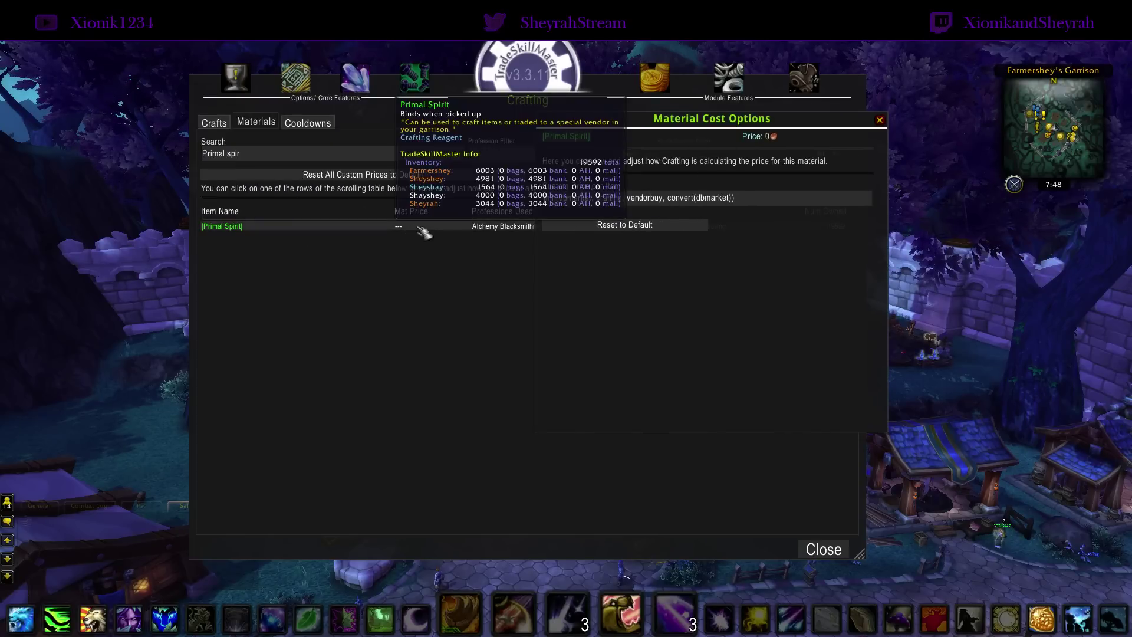
Replace Primal Spirit's custom price formula with a flat 5g.
left_click(754, 198)
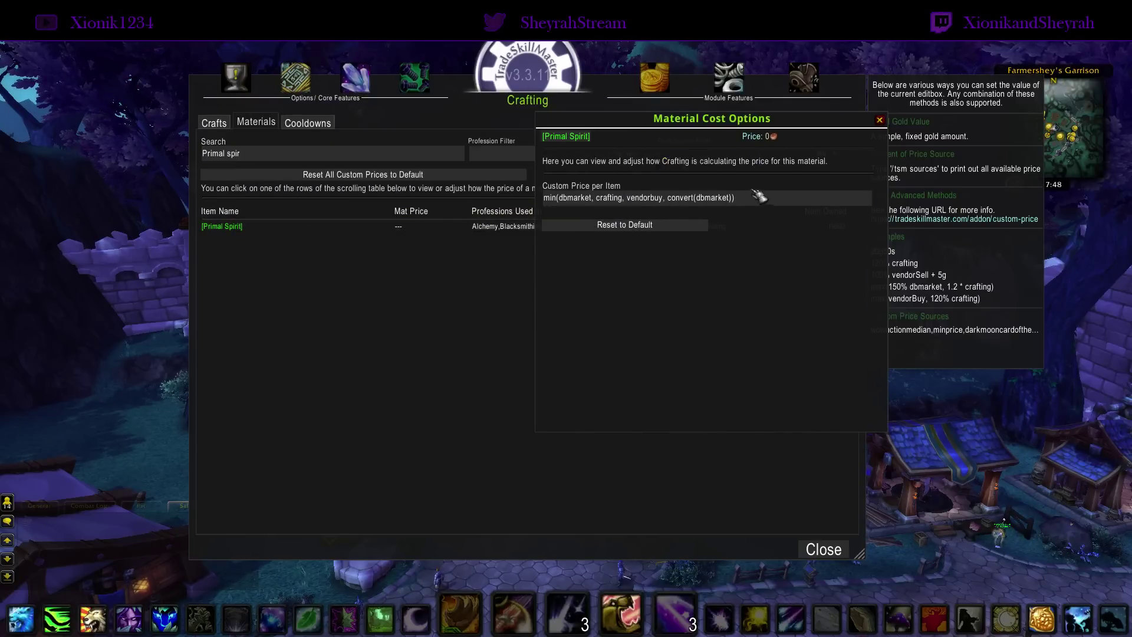
key("ctrl+a")
key("BackSpace")
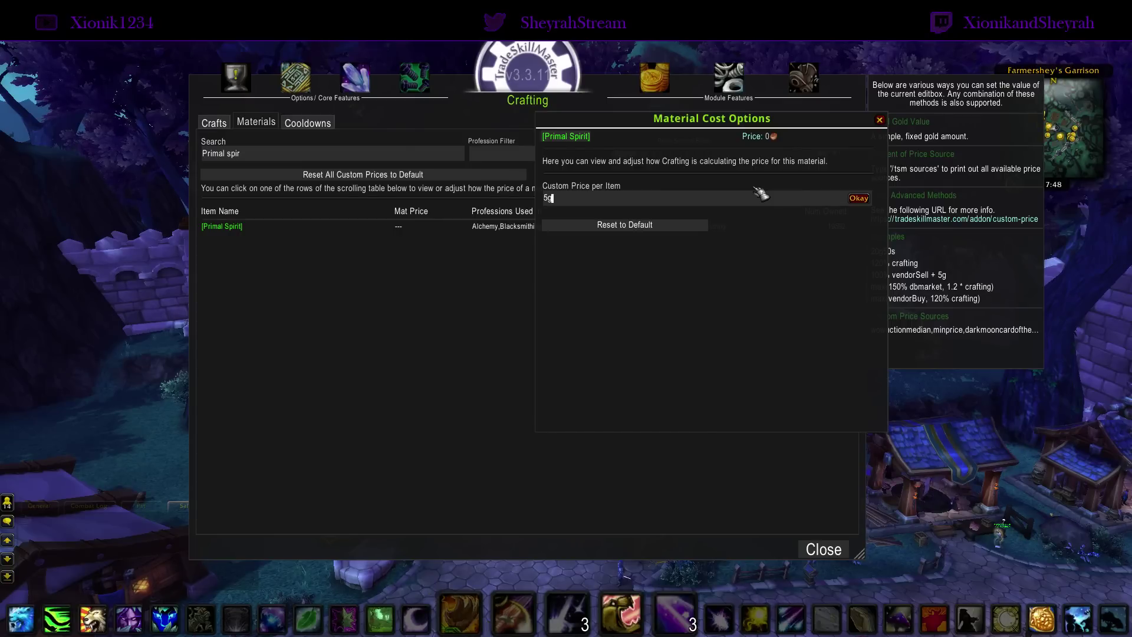
key("Return")
left_click_drag(596, 112, 756, 139)
Paste the avg(first(avgbuy, dbmarket))*5 formula for items 109124–109129 as Primal Spirit's custom price.
left_click(605, 220)
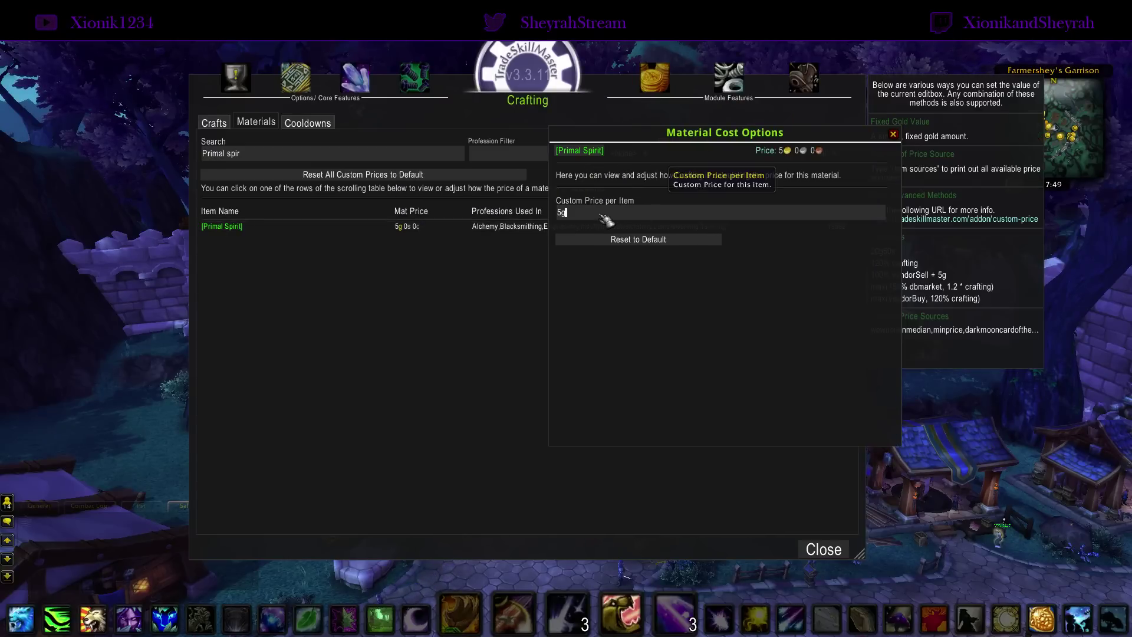
key("ctrl+v")
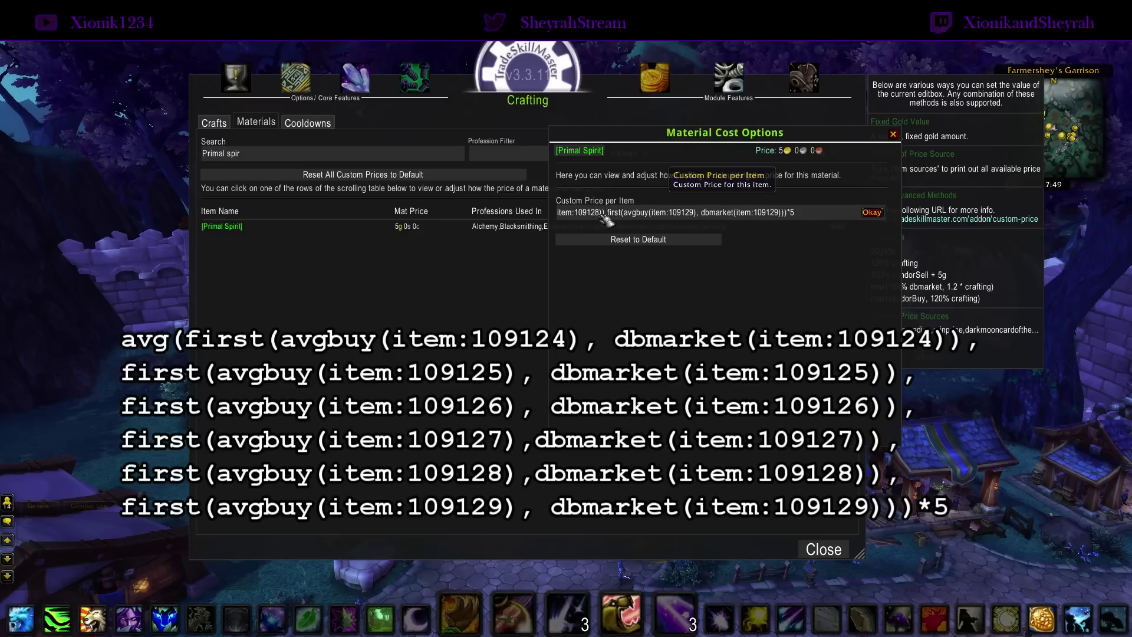
key("Return")
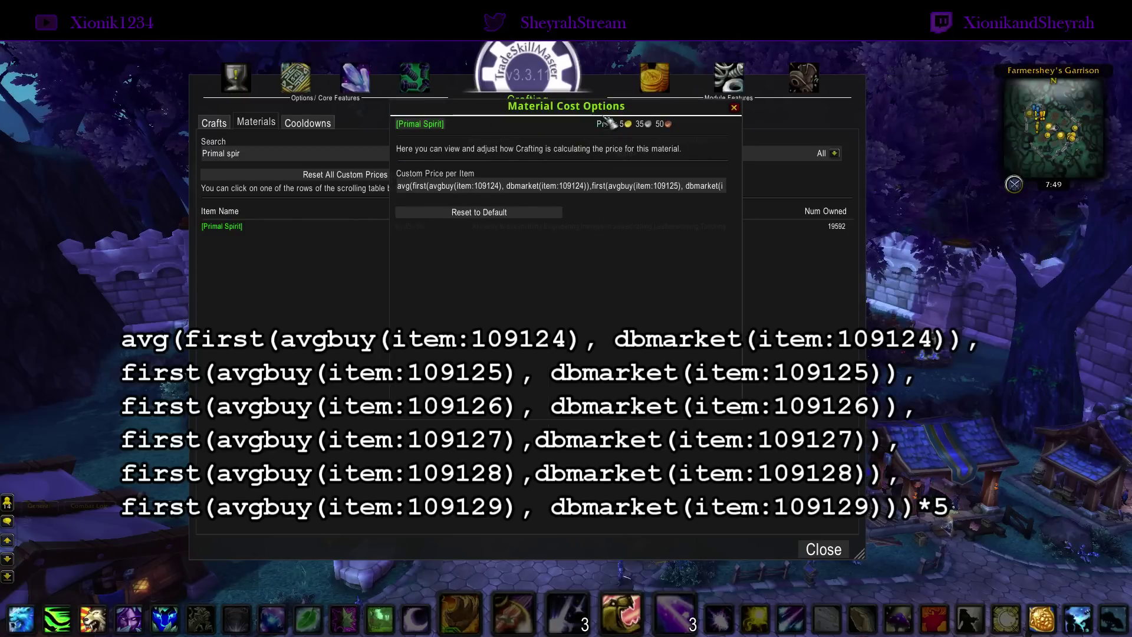
left_click_drag(608, 112, 774, 132)
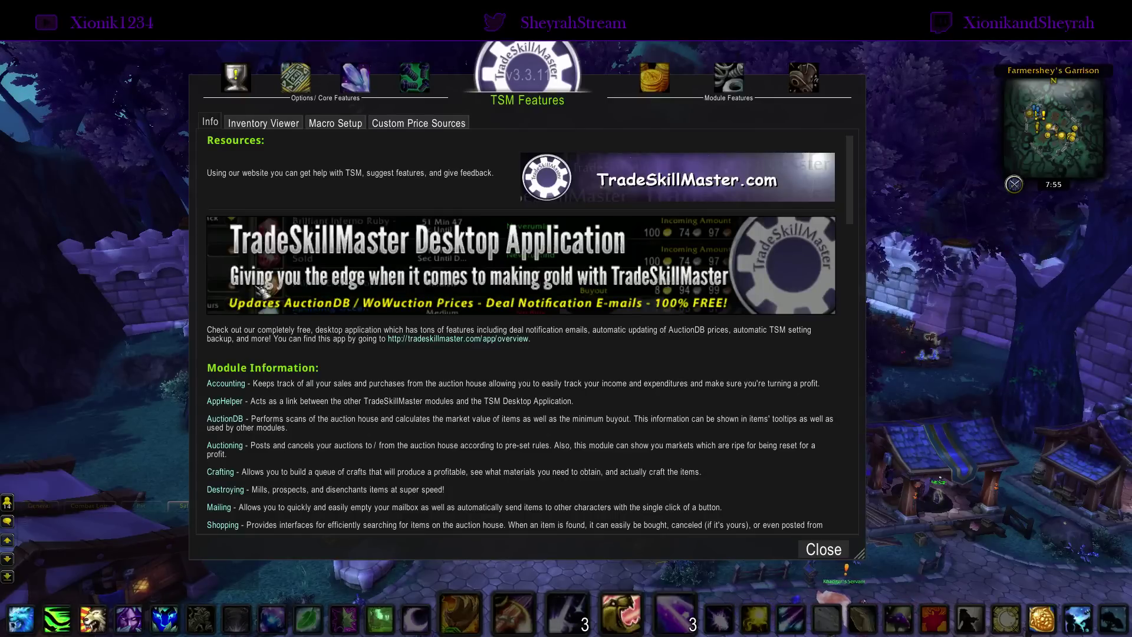
View the darkmooncardofdestruction formula under Custom Price Sources.
left_click(437, 126)
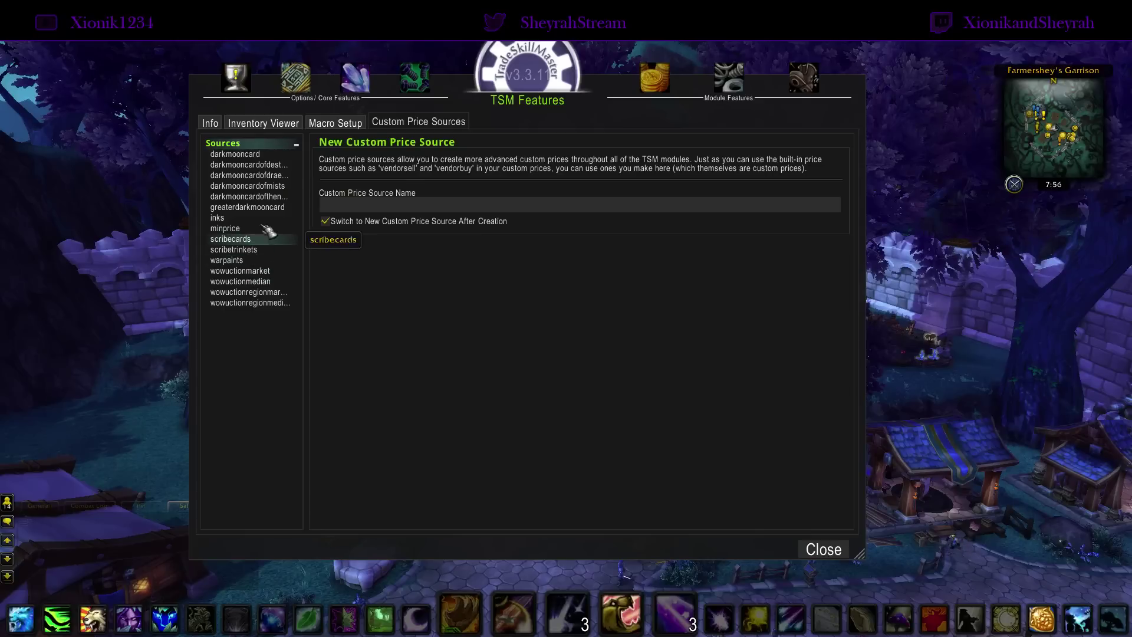
left_click(270, 168)
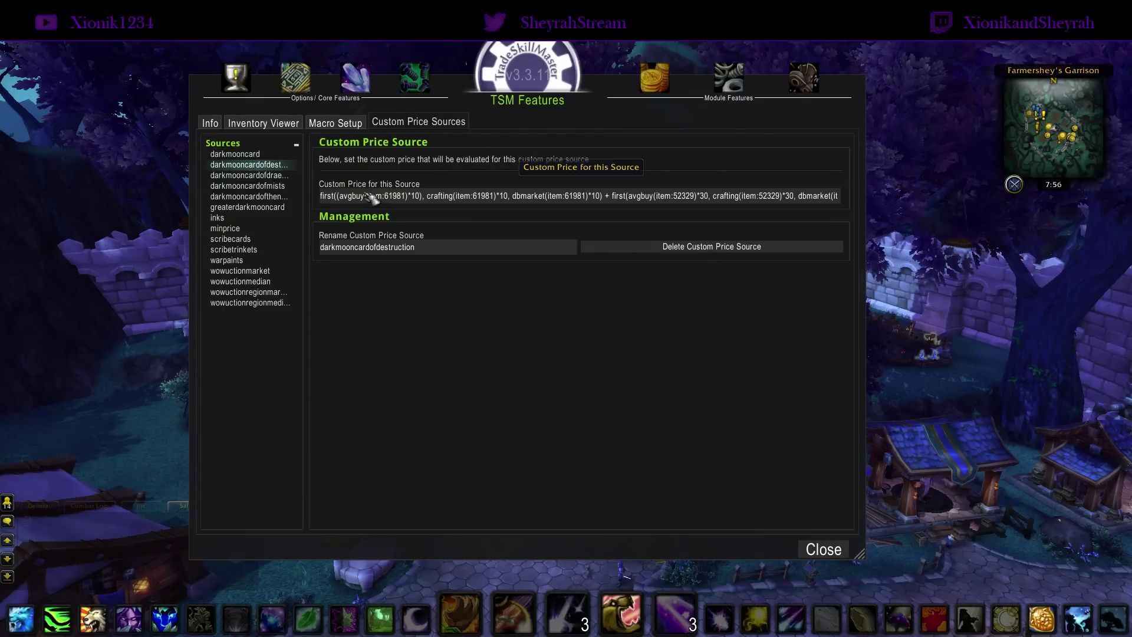